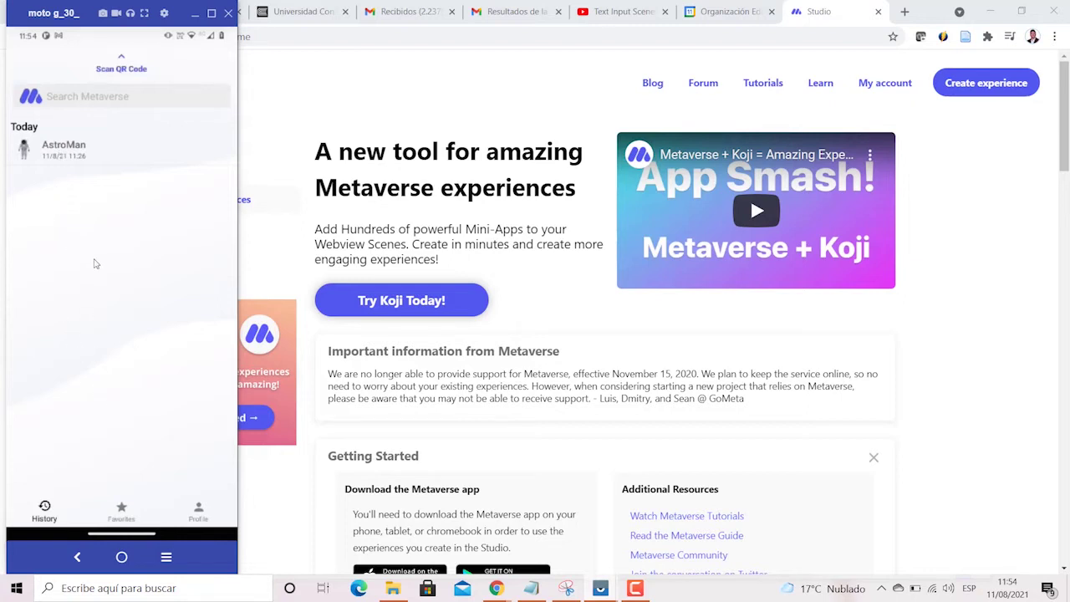
# Create a new Metaverse experience and name it "Los astronautas".
pyautogui.click(512, 106)
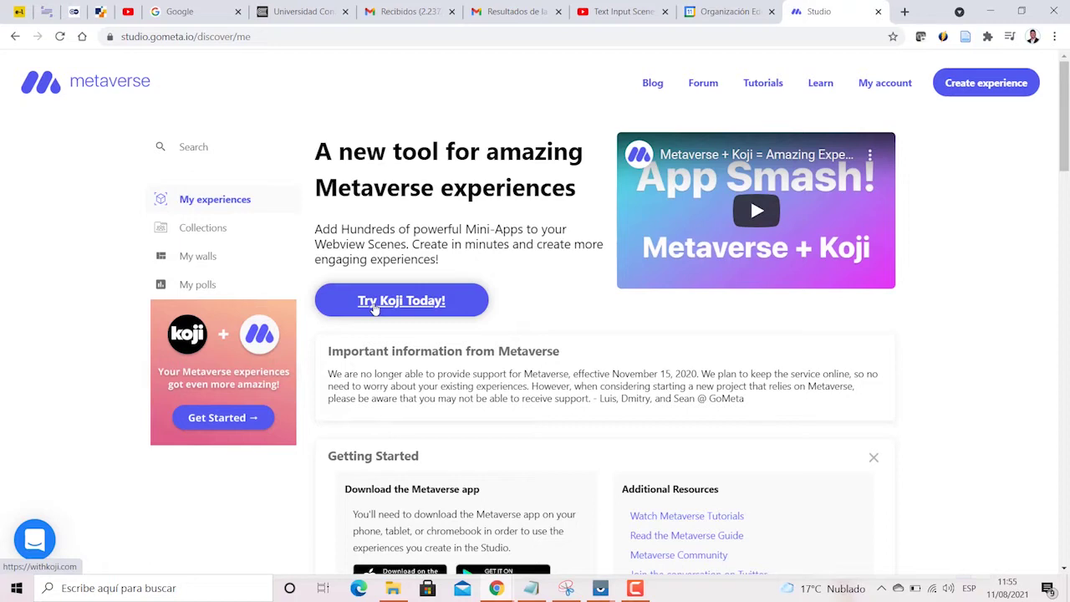
pyautogui.click(972, 90)
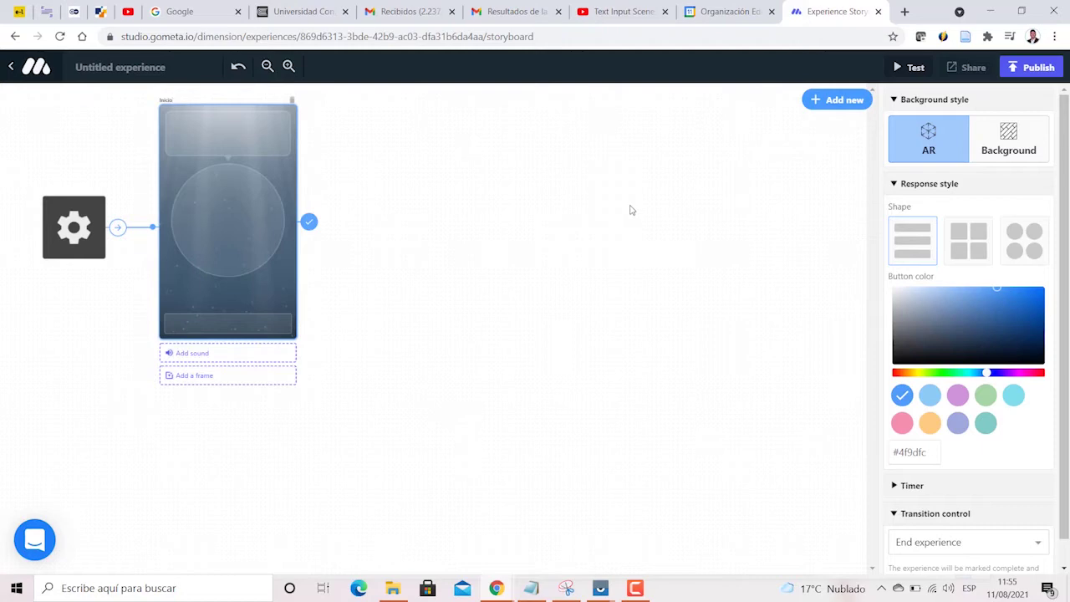
pyautogui.click(577, 246)
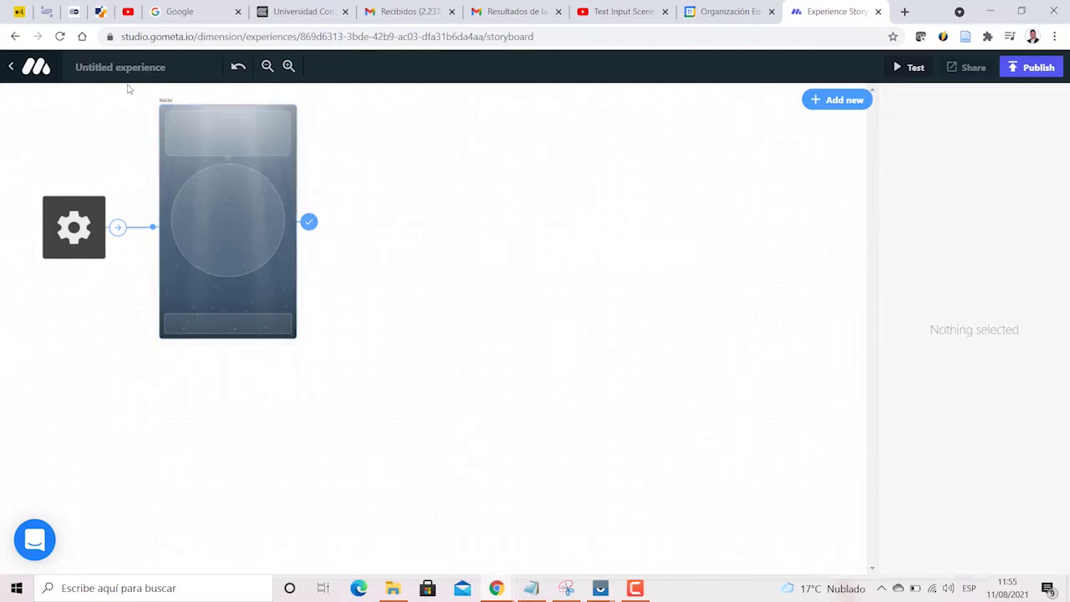
pyautogui.click(75, 67)
pyautogui.write('Los astronautas')
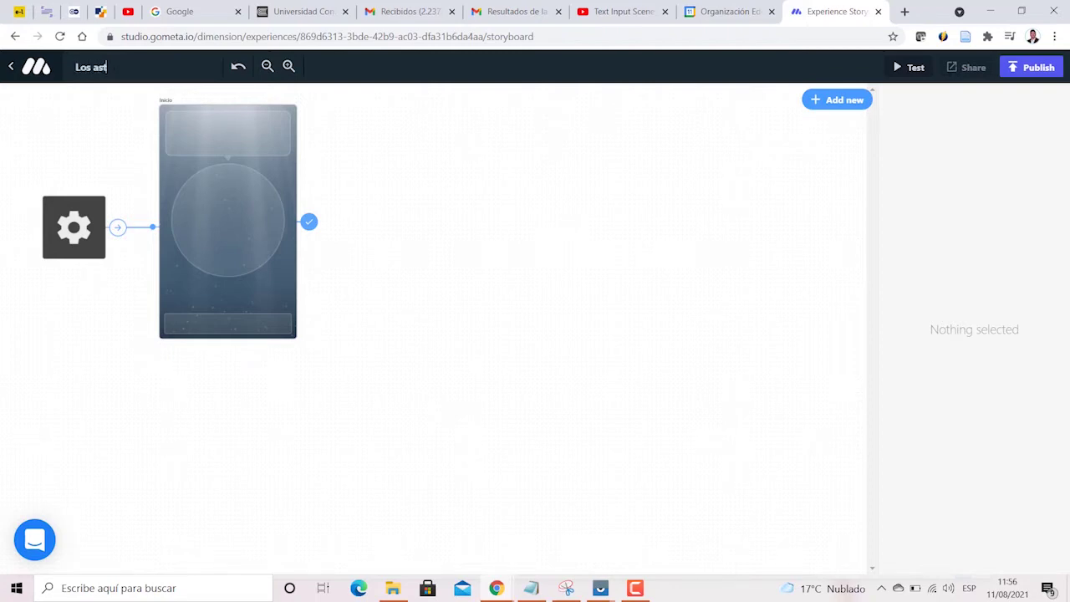
pyautogui.click(370, 148)
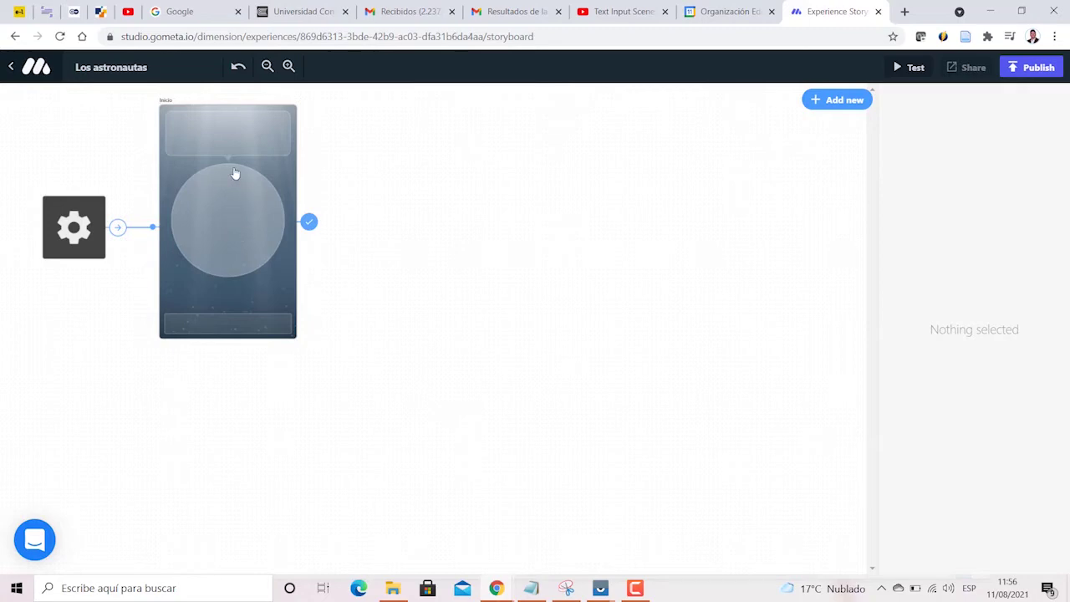
# Add the animated 3D character Poly Spaceman to the start scene after browsing the Google Poly and Gfycat sticker collections.
pyautogui.click(238, 213)
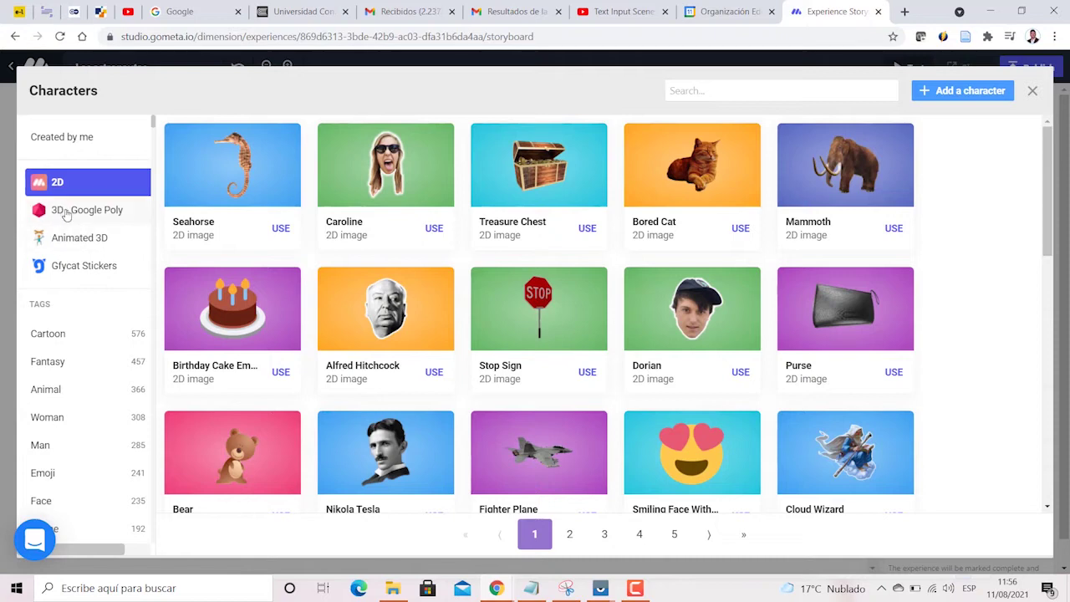
pyautogui.click(78, 219)
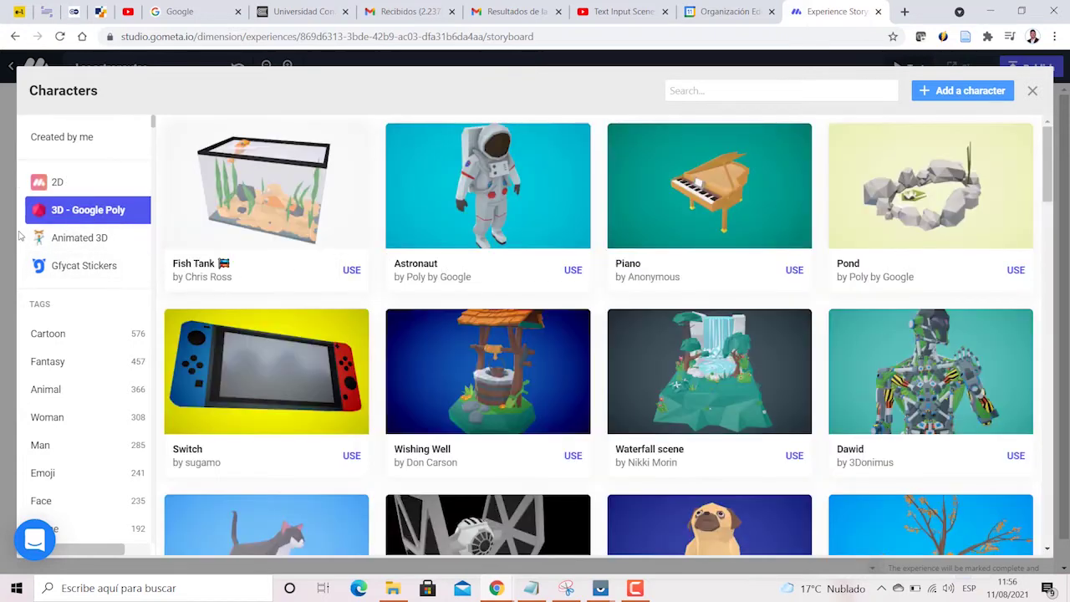
pyautogui.click(67, 239)
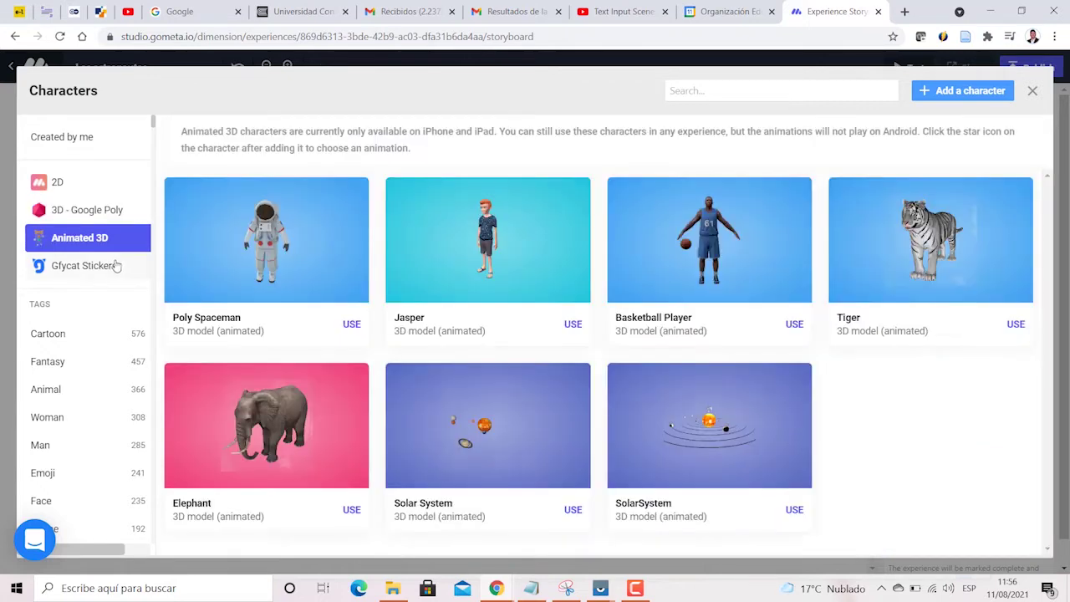
pyautogui.click(93, 276)
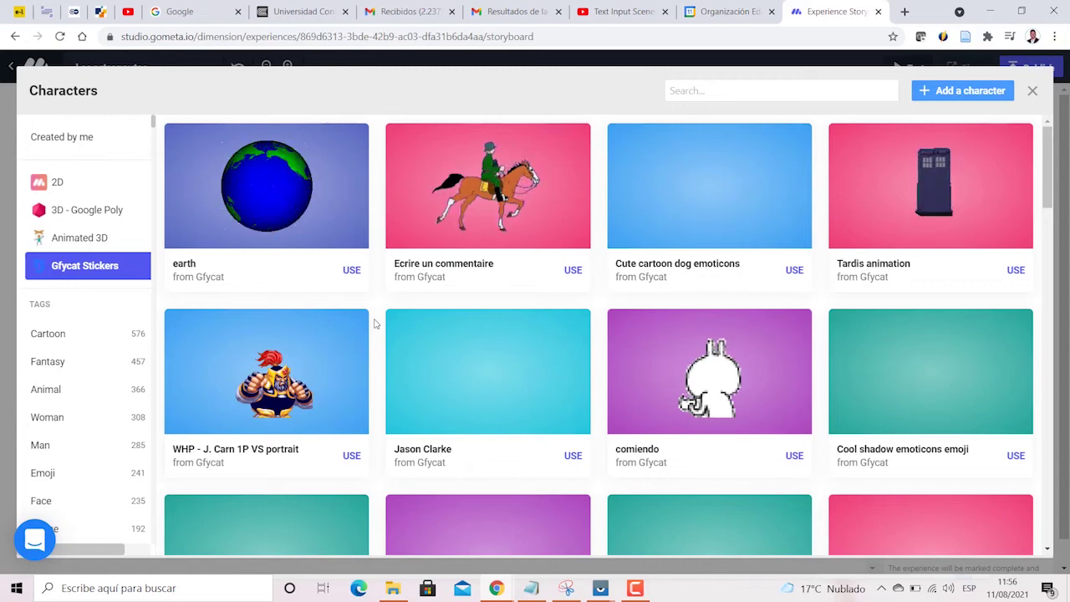
pyautogui.scroll(-2, 724, 377)
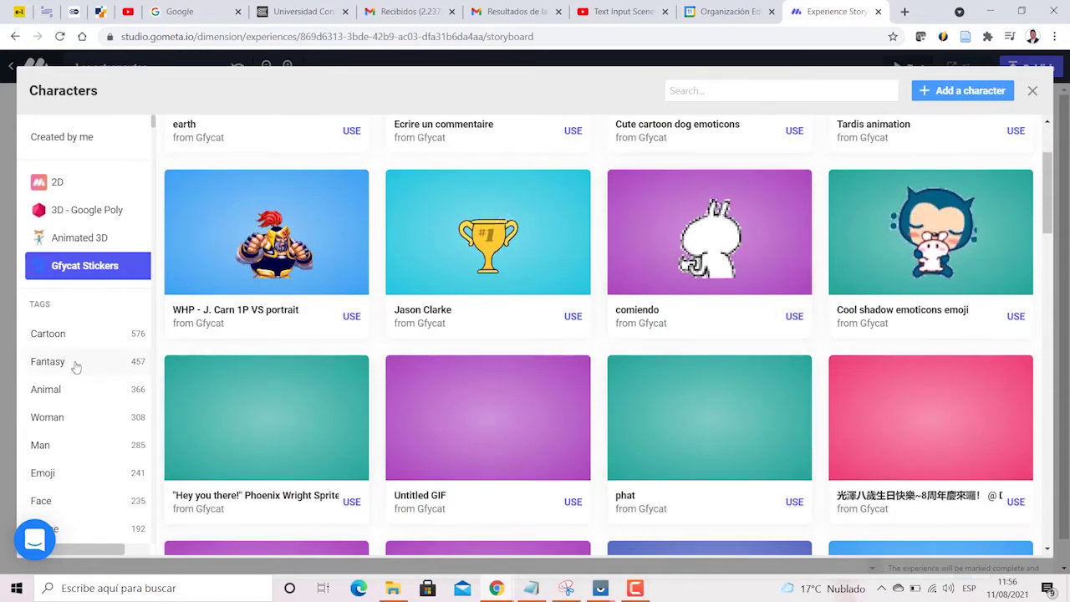
pyautogui.scroll(-4, 75, 365)
pyautogui.scroll(-2, 74, 365)
pyautogui.scroll(6, 72, 358)
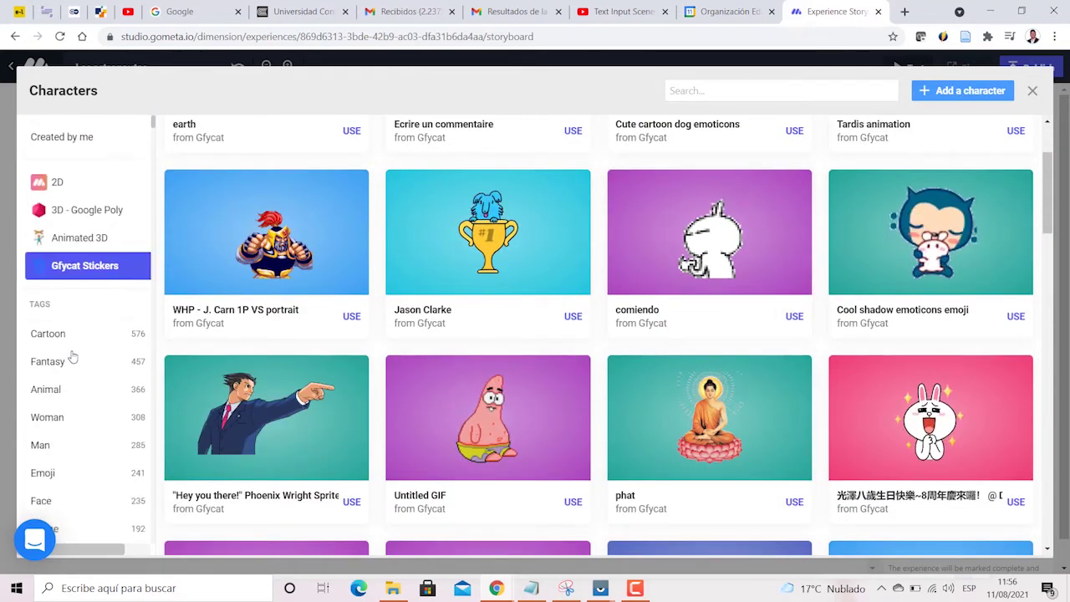
pyautogui.click(68, 238)
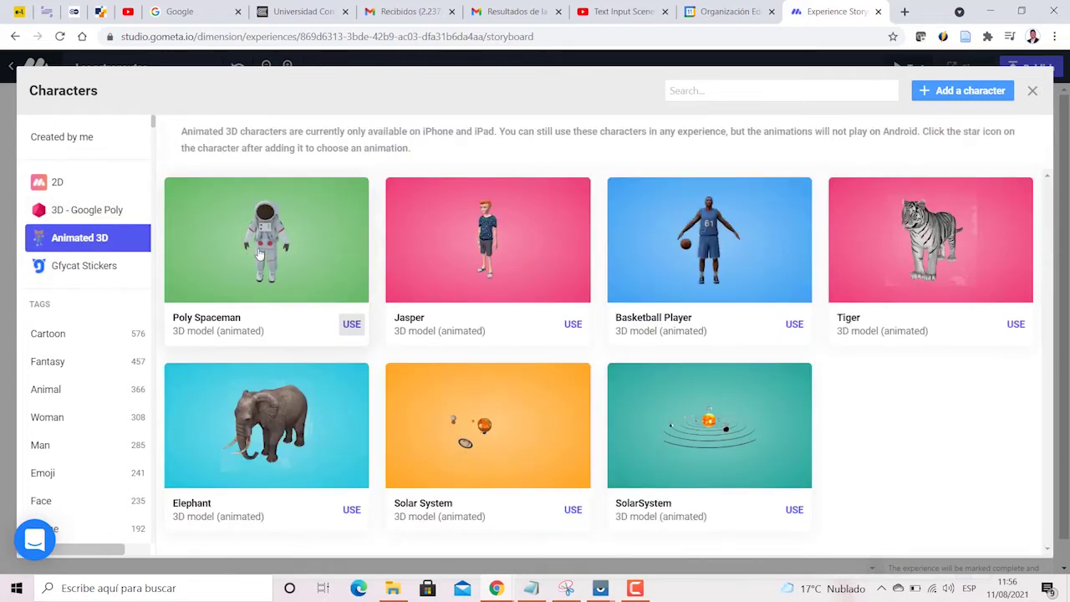
pyautogui.click(259, 253)
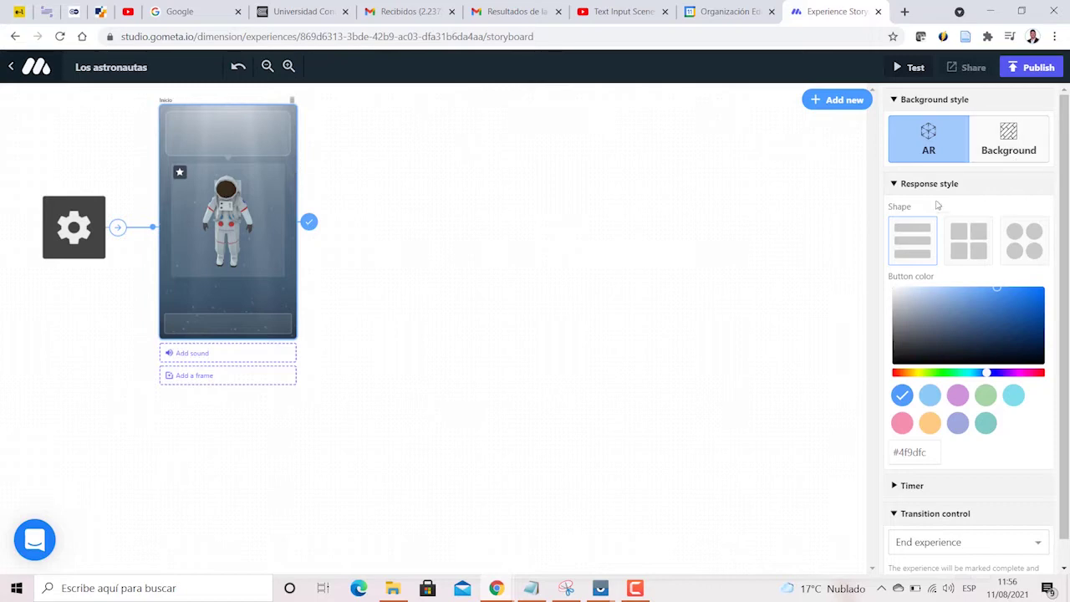
pyautogui.click(924, 157)
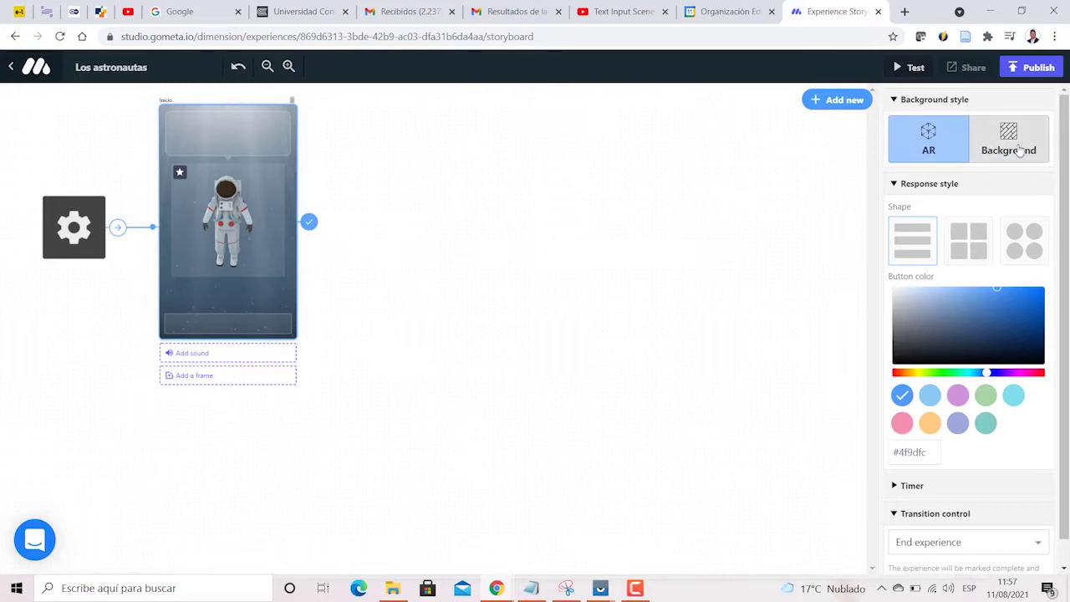
pyautogui.click(1018, 150)
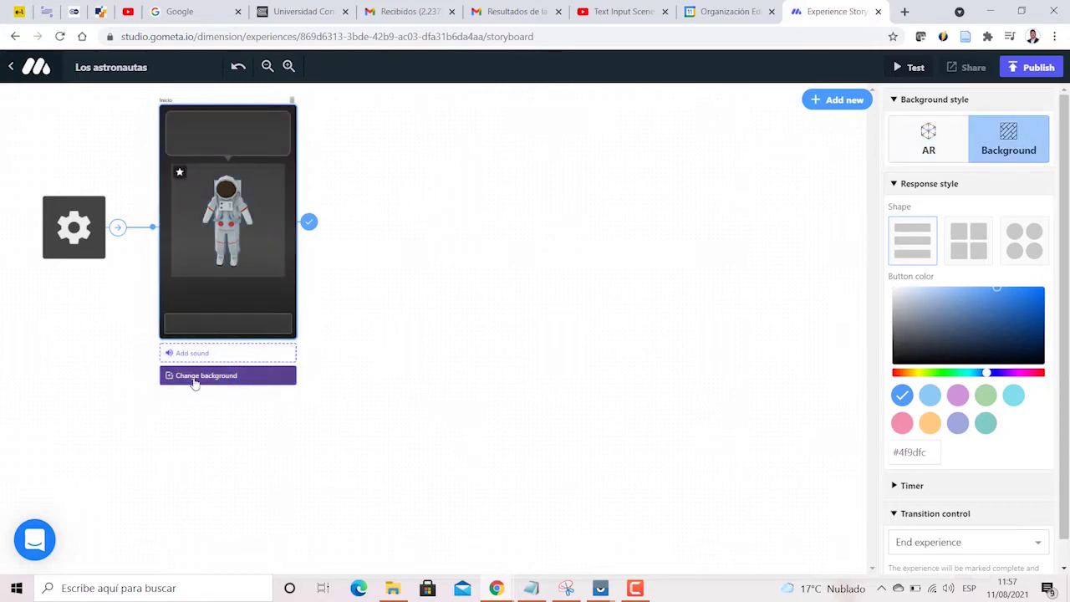
pyautogui.click(195, 377)
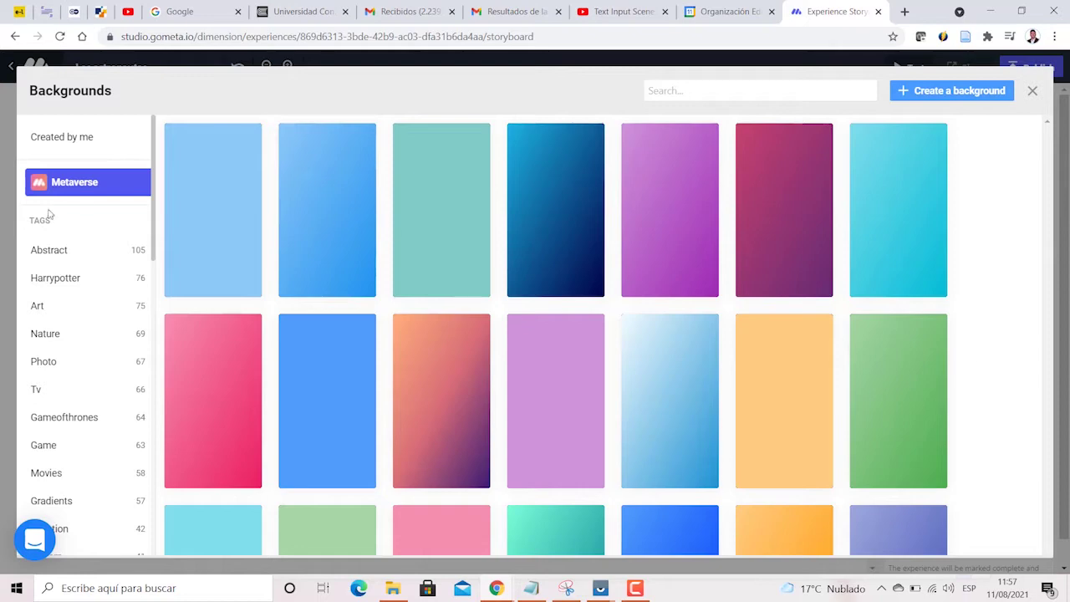
pyautogui.click(72, 261)
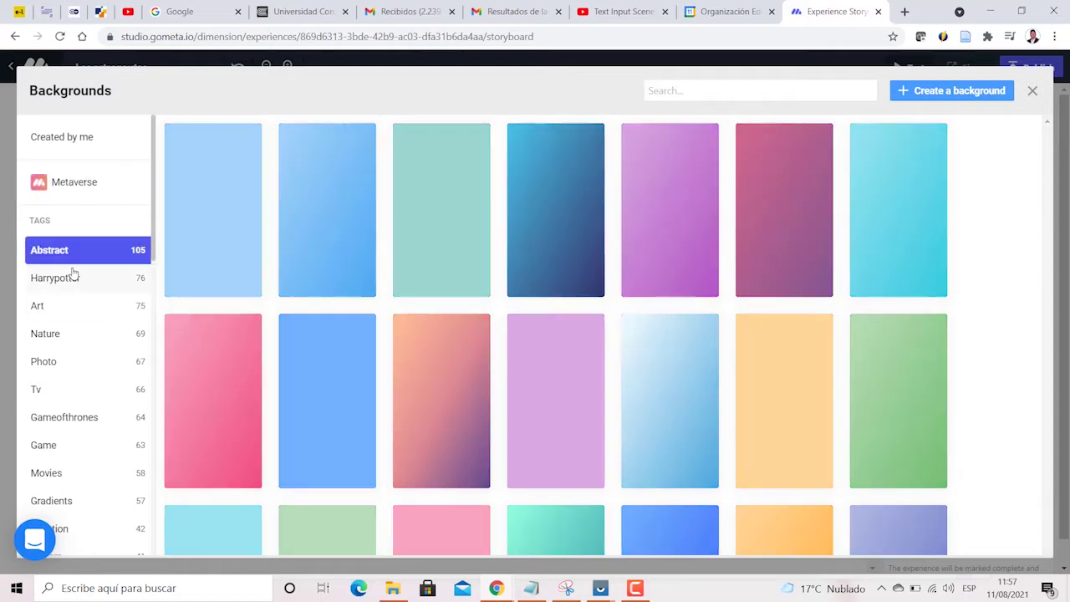
pyautogui.click(74, 287)
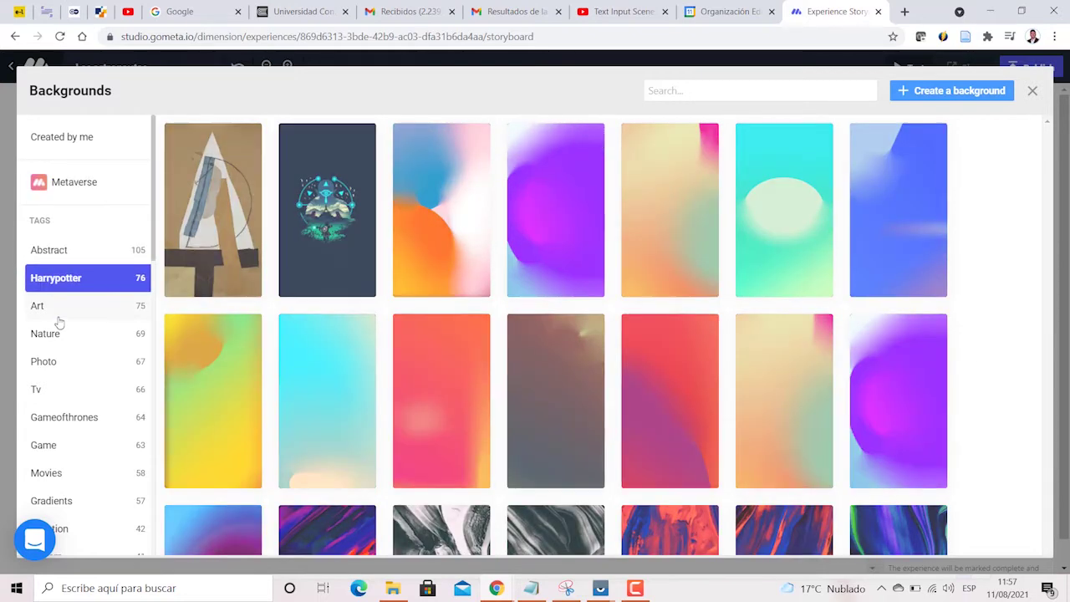
pyautogui.click(58, 310)
pyautogui.click(64, 341)
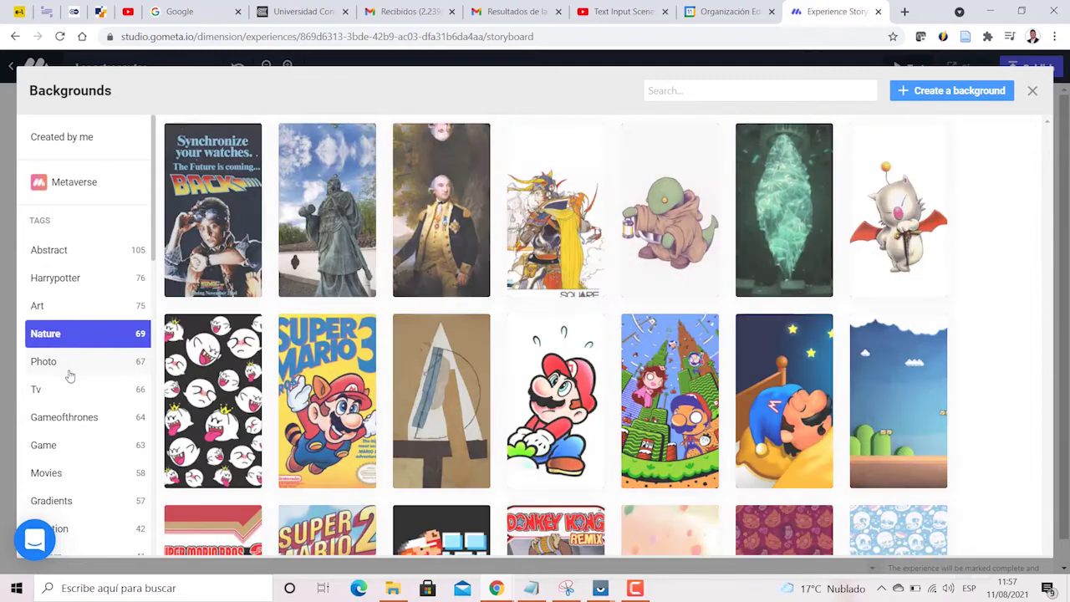
pyautogui.click(69, 367)
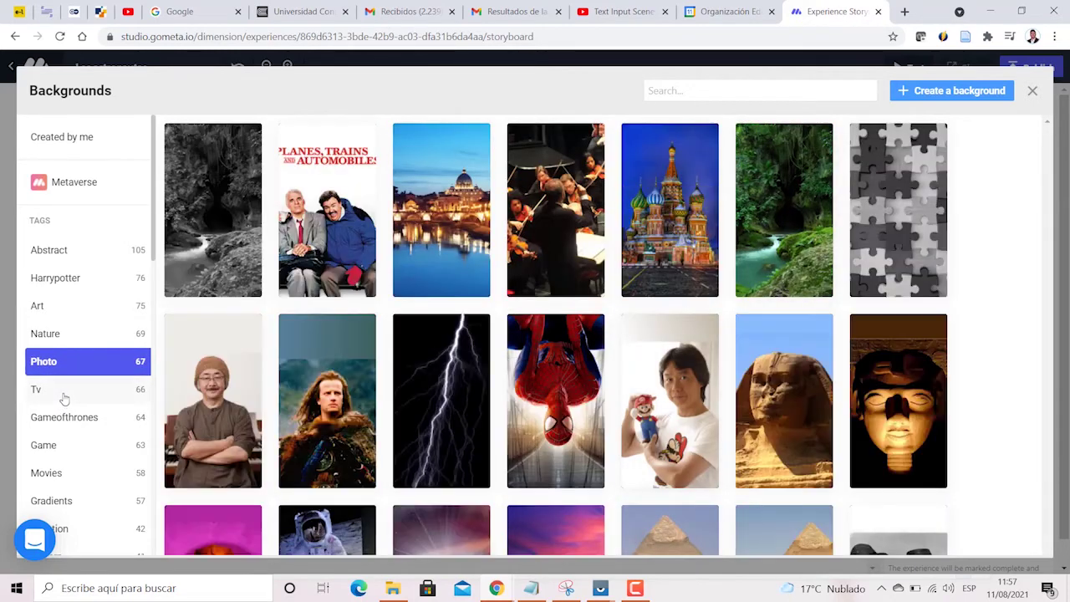
pyautogui.click(63, 396)
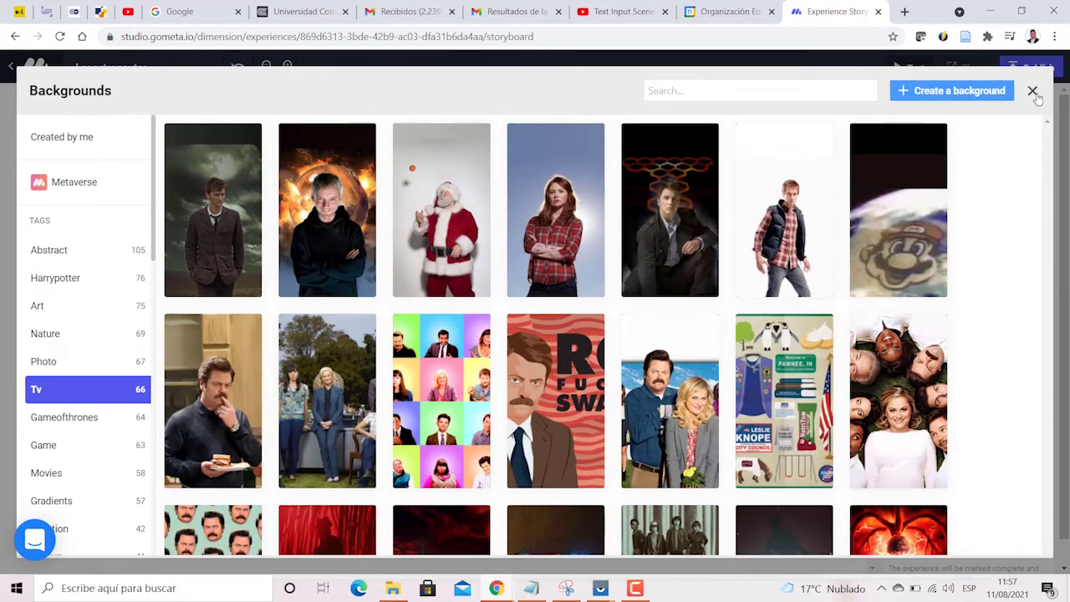
pyautogui.click(1033, 91)
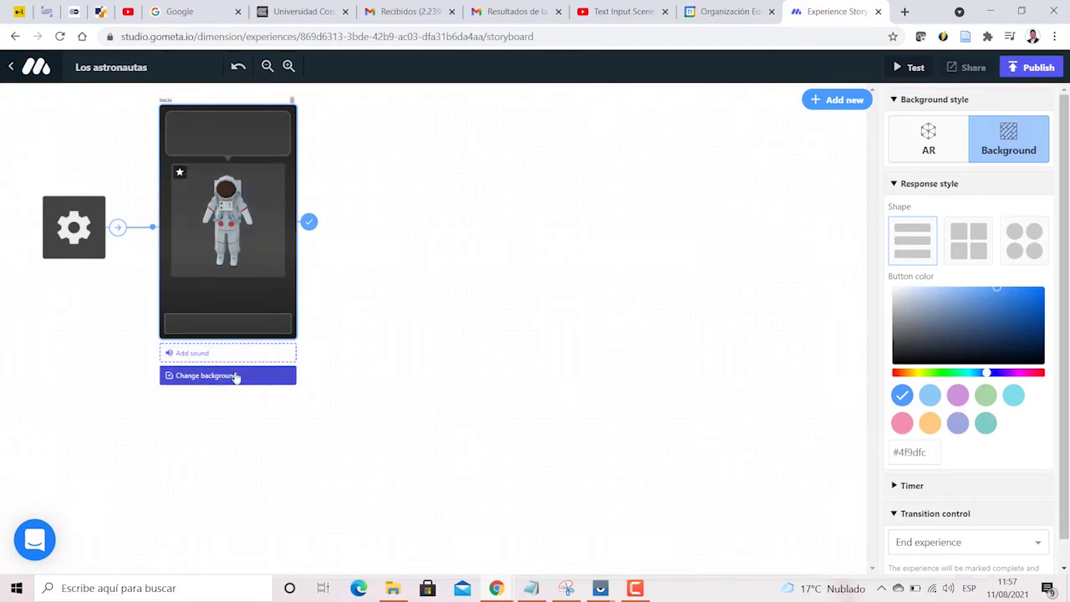
pyautogui.click(927, 144)
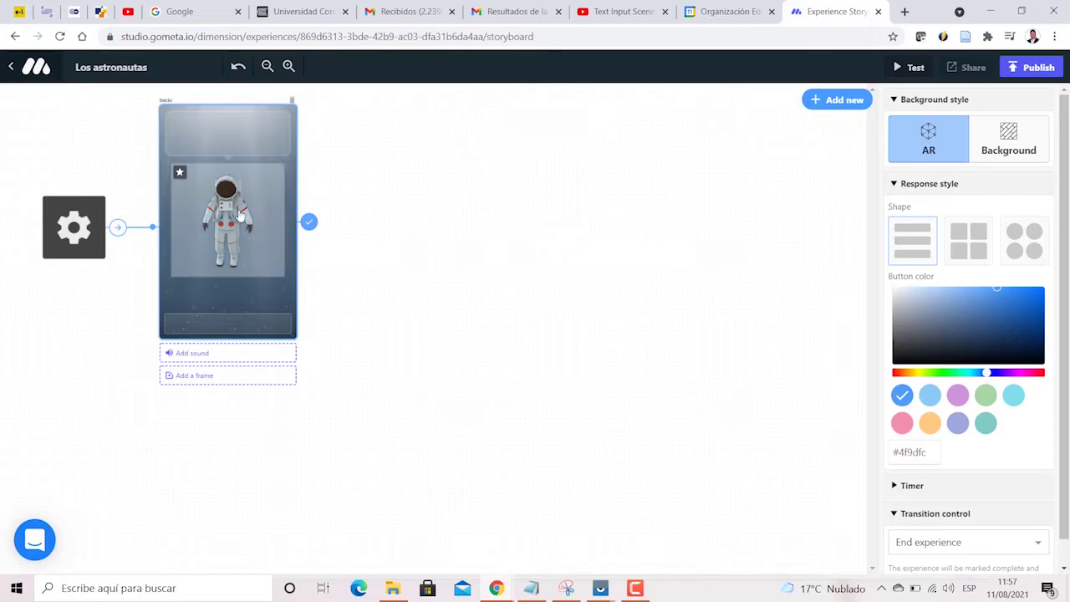
# Write "Soy Astroman, y te invito a aprender acerca de los astronautas." in the character's speech bubble.
pyautogui.click(211, 132)
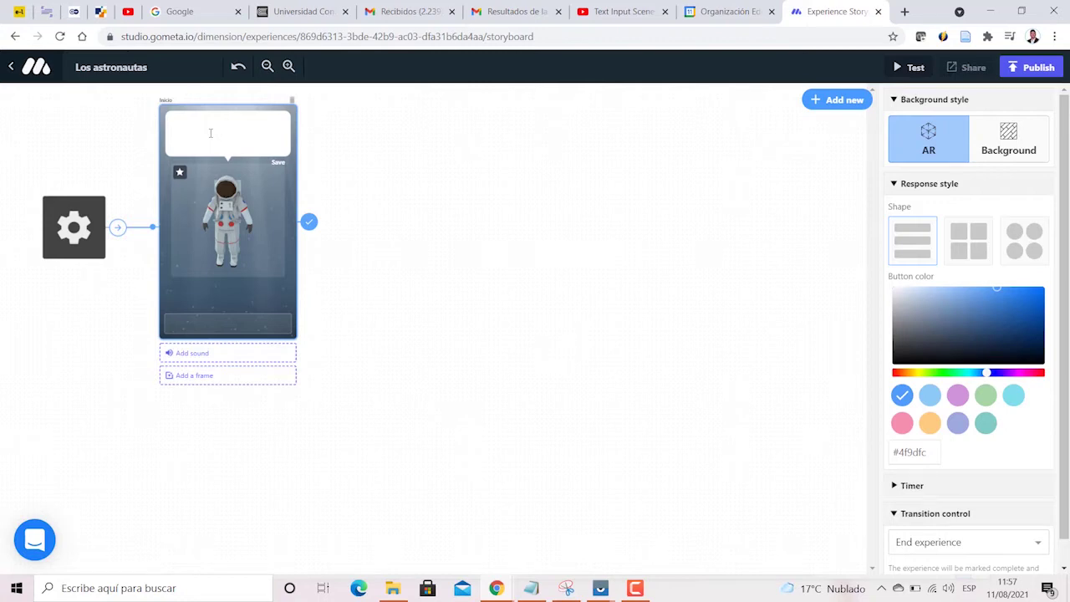
pyautogui.write('Soy Astroman')
pyautogui.press('BackSpace')
pyautogui.write(', y te invito a')
pyautogui.write('aprender acerca de l')
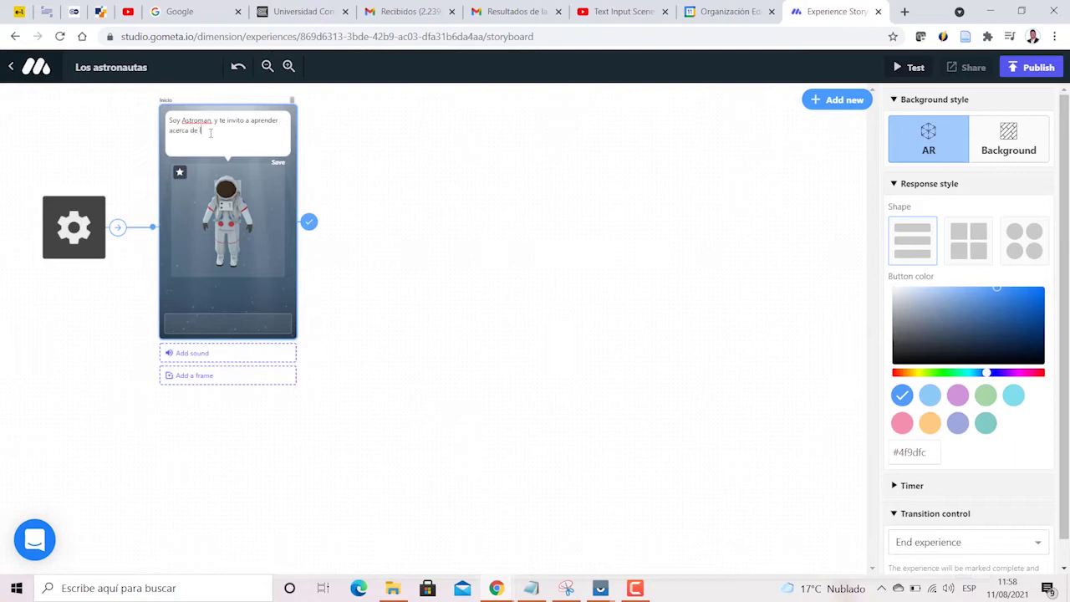
pyautogui.write('os astronautas.')
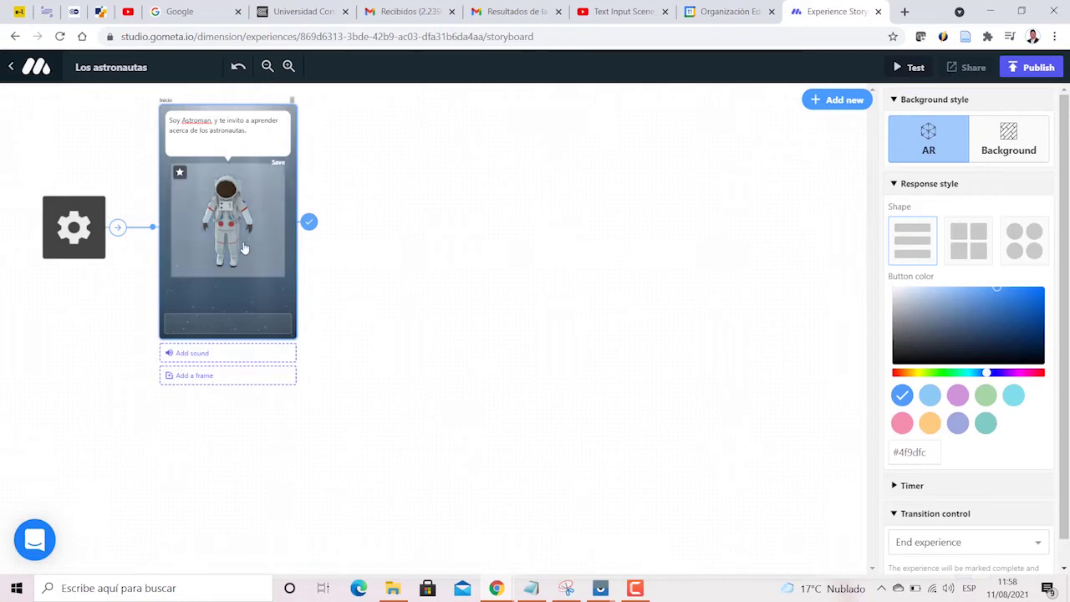
# Add two text response buttons to the astronaut scene, labelled "Siguiente" and "Salir".
pyautogui.click(211, 327)
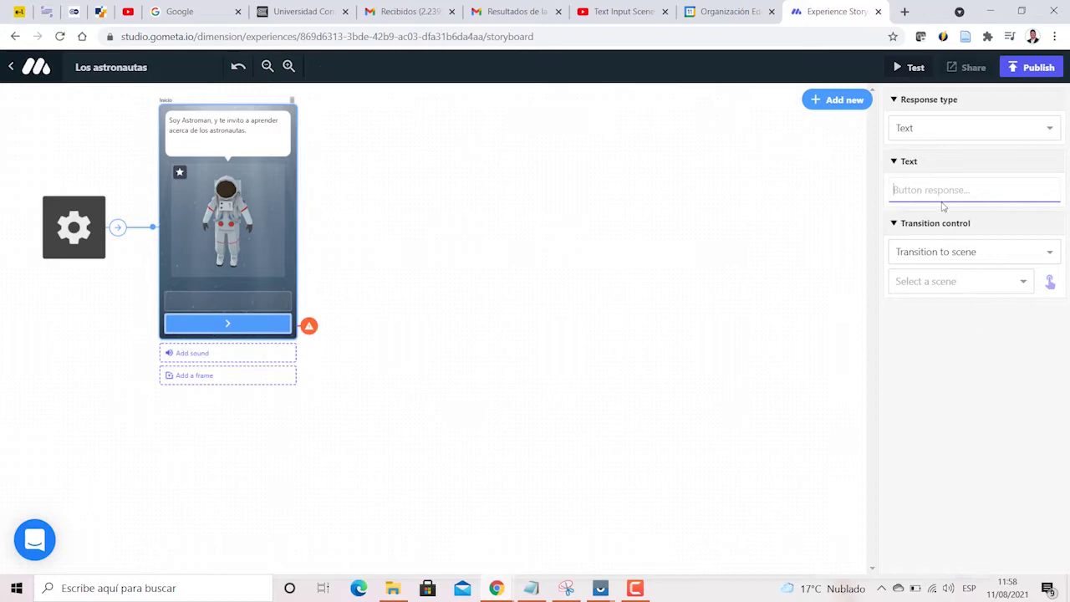
pyautogui.write('Siguiente')
pyautogui.click(215, 303)
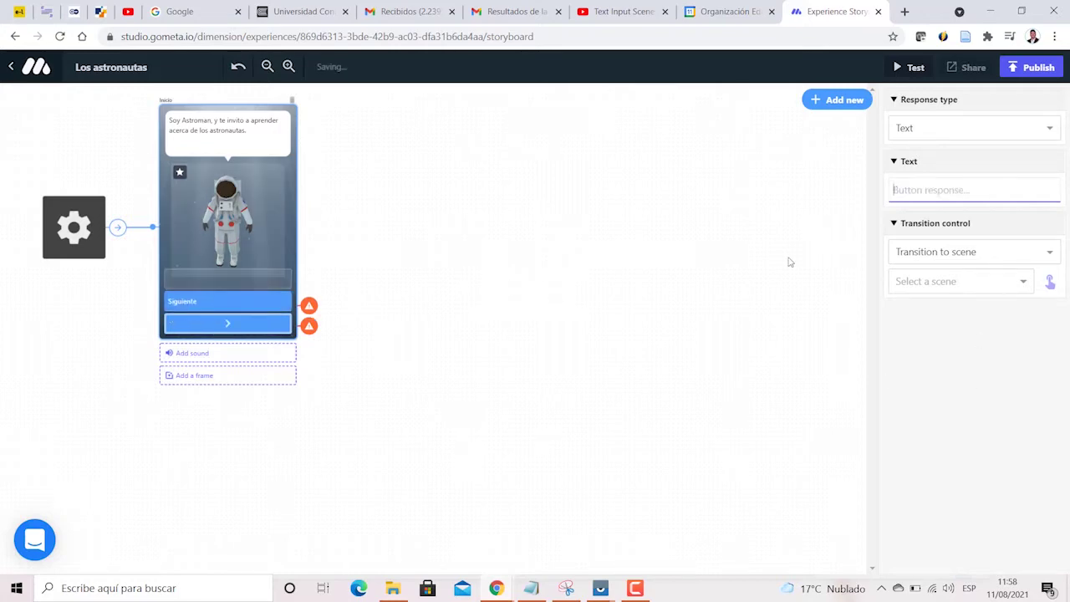
pyautogui.write('Salir')
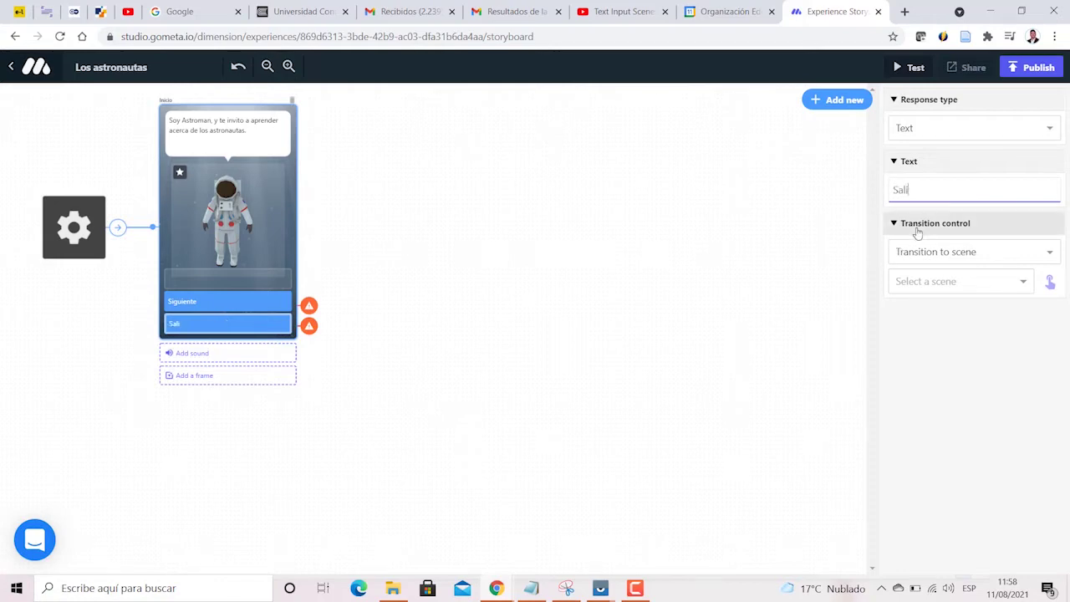
pyautogui.click(433, 374)
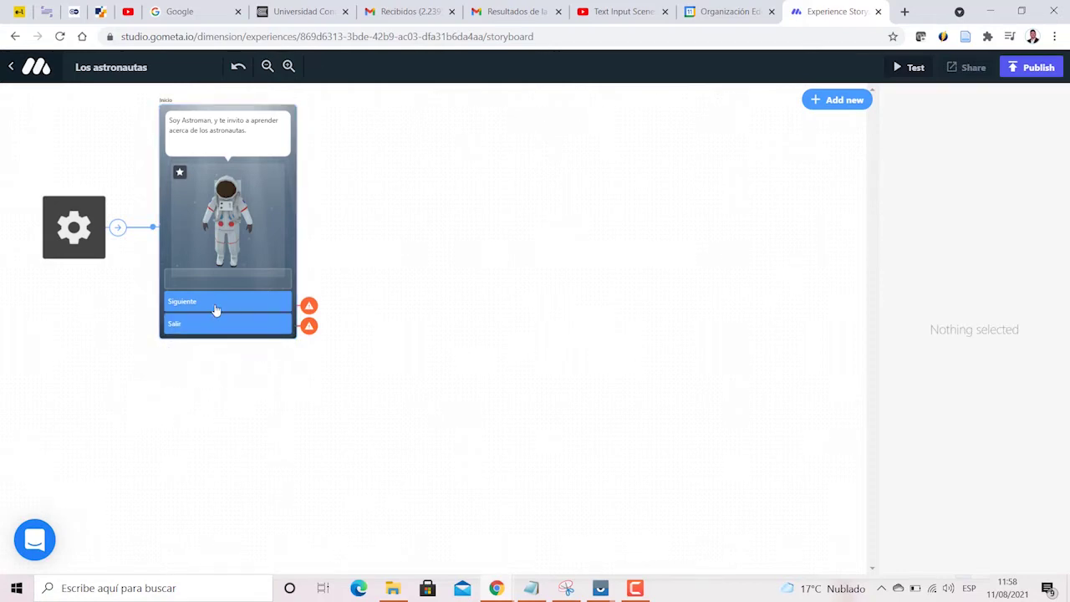
# Try the circular button shape for the scene's responses, and settle on the square grid shape with two columns.
pyautogui.click(216, 304)
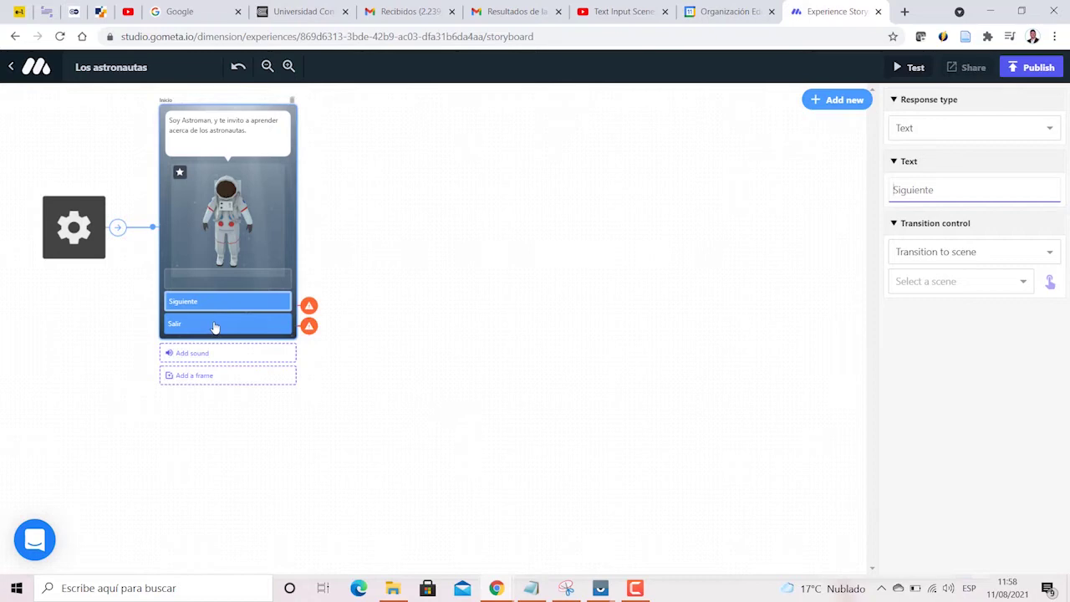
pyautogui.click(291, 240)
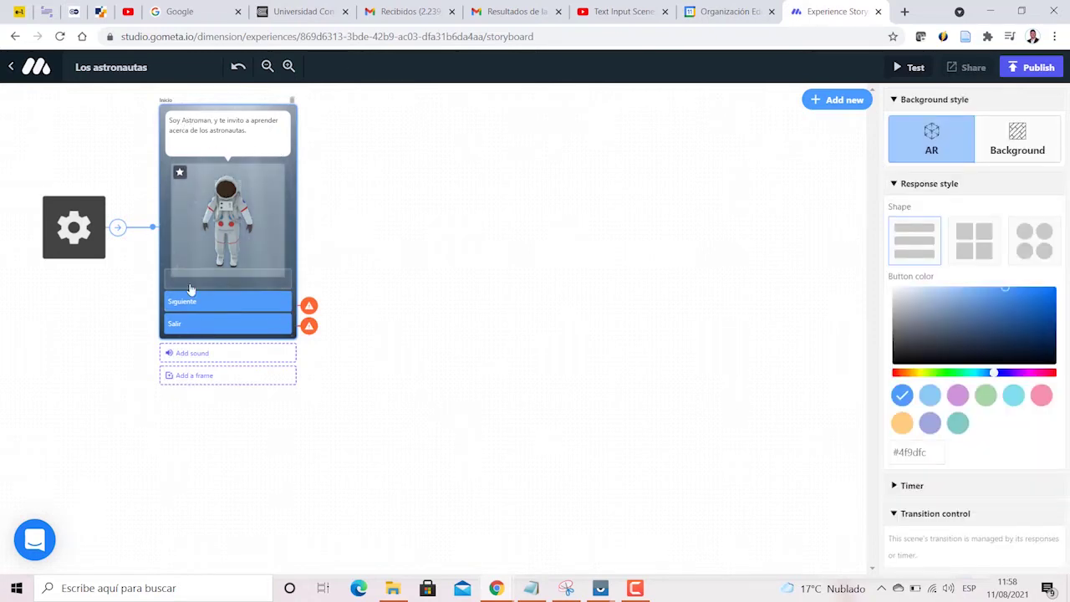
pyautogui.click(957, 251)
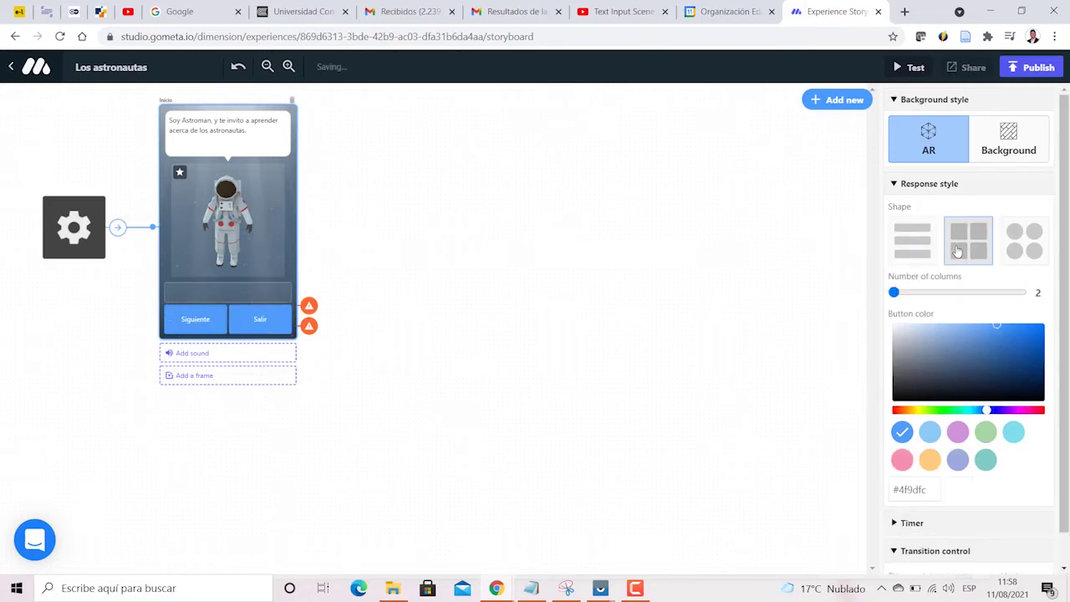
pyautogui.click(1013, 249)
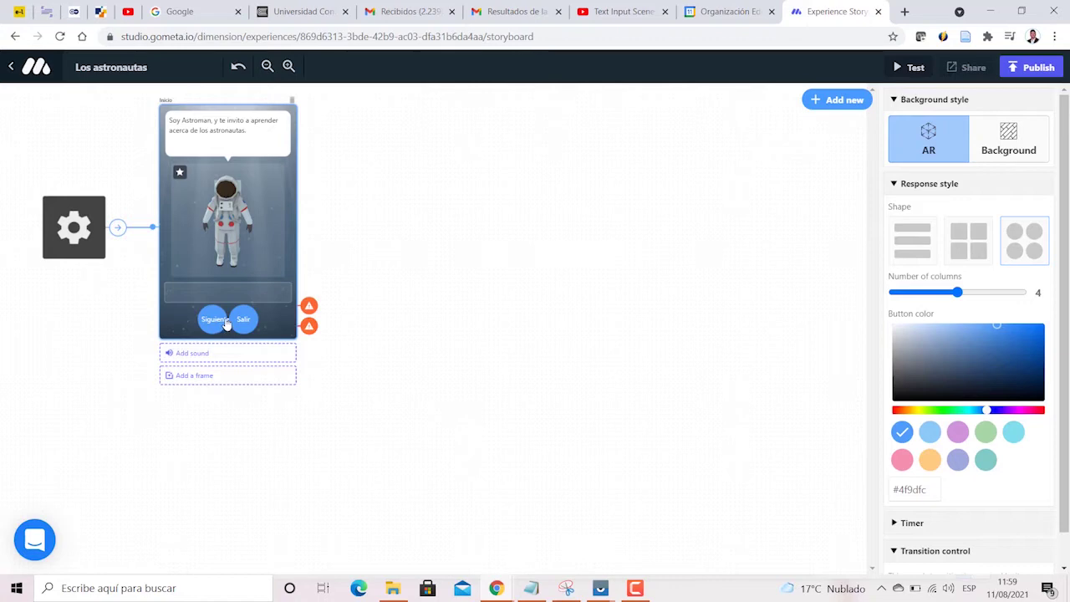
pyautogui.click(983, 255)
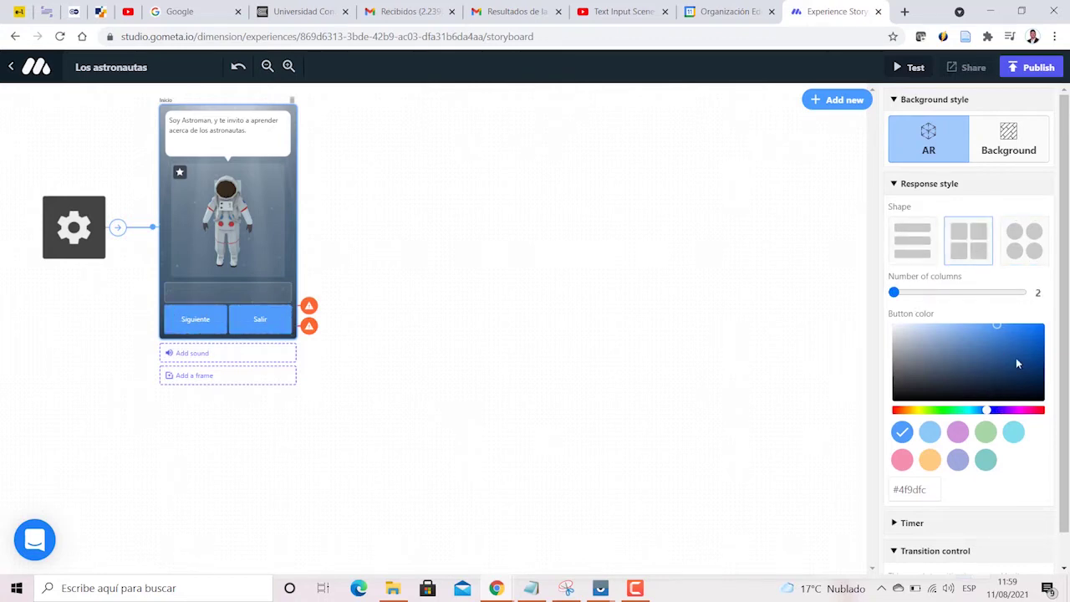
# Recolor the astronaut scene's response buttons to a muted violet-blue shade.
pyautogui.click(999, 410)
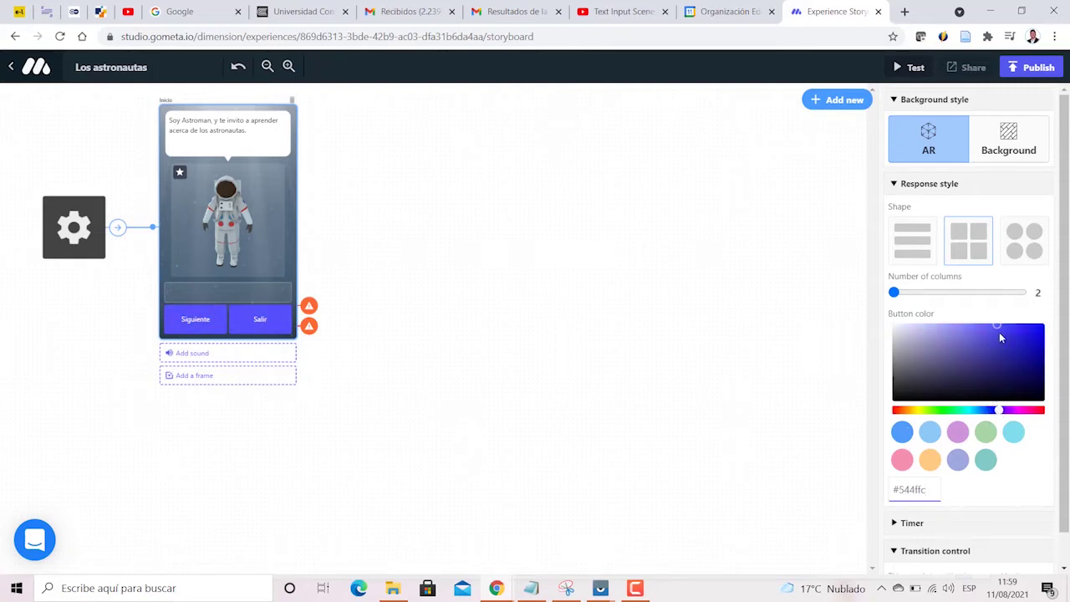
pyautogui.moveTo(999, 331)
pyautogui.mouseDown()
pyautogui.moveTo(979, 347)
pyautogui.moveTo(985, 332)
pyautogui.mouseUp()
pyautogui.click(143, 329)
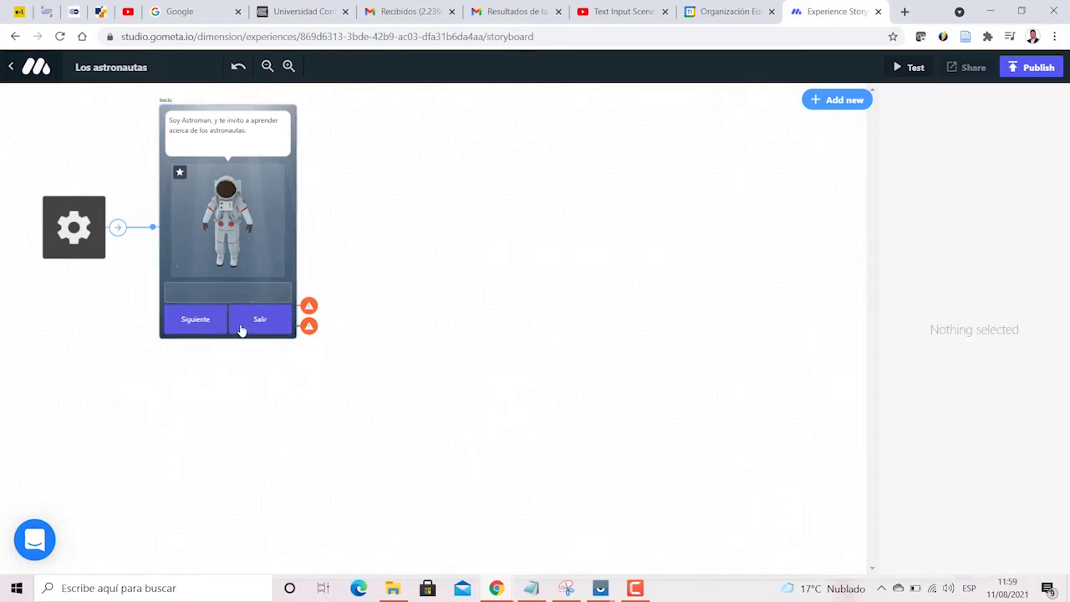
# Set the transition of the start scene's "Salir" response to End experience.
pyautogui.click(241, 331)
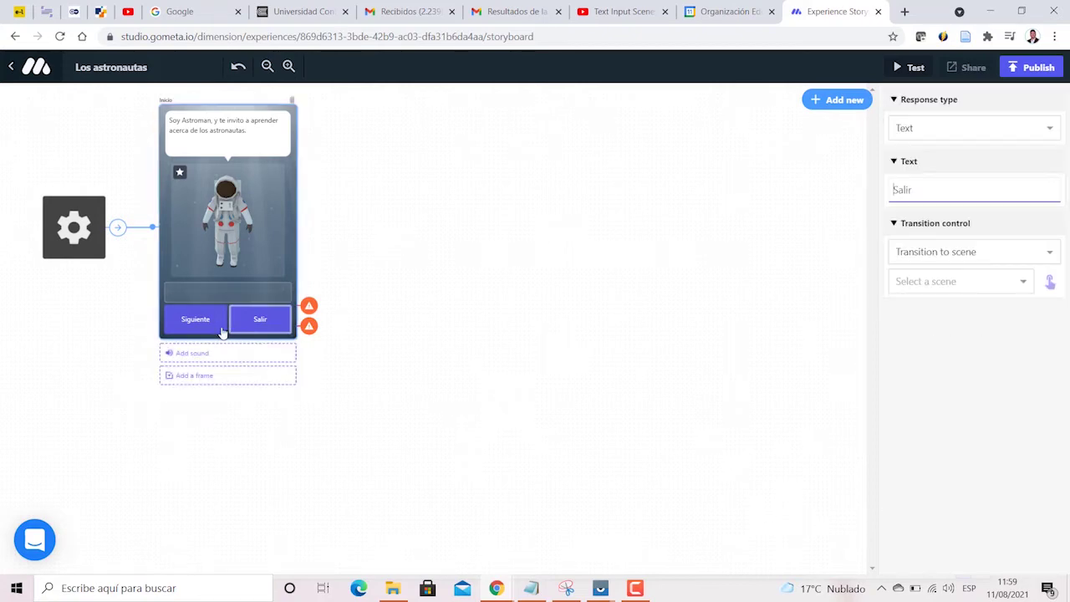
pyautogui.click(198, 332)
pyautogui.click(240, 330)
pyautogui.click(392, 368)
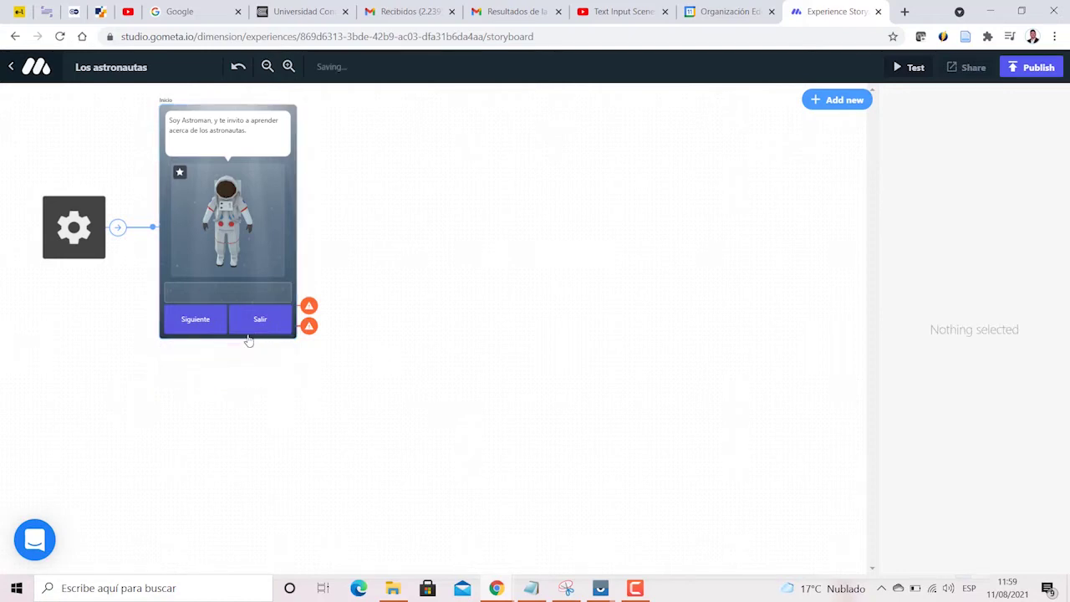
pyautogui.click(247, 325)
pyautogui.click(200, 318)
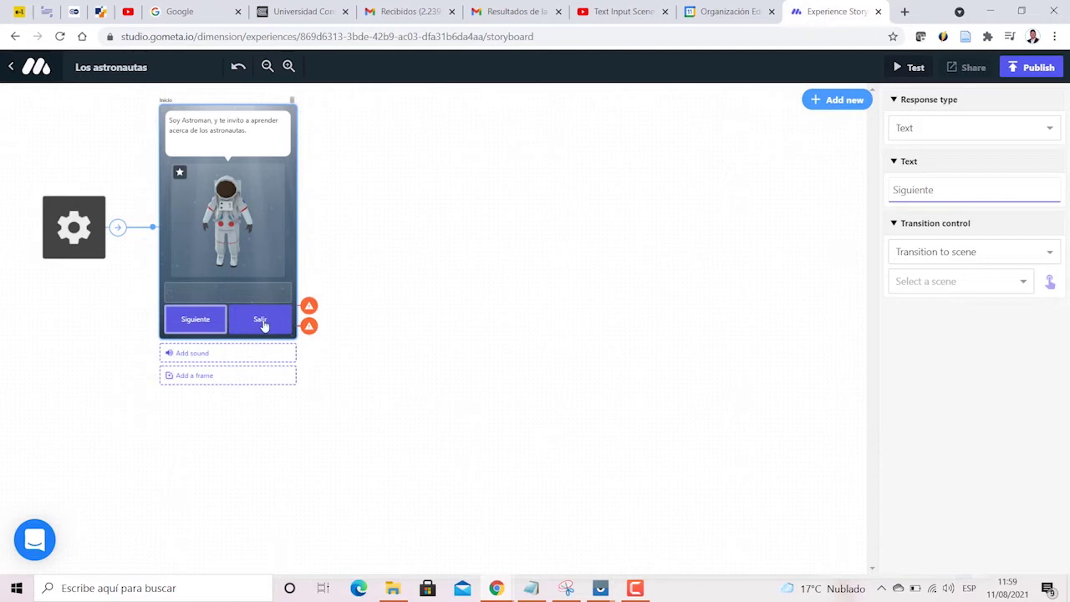
pyautogui.click(264, 326)
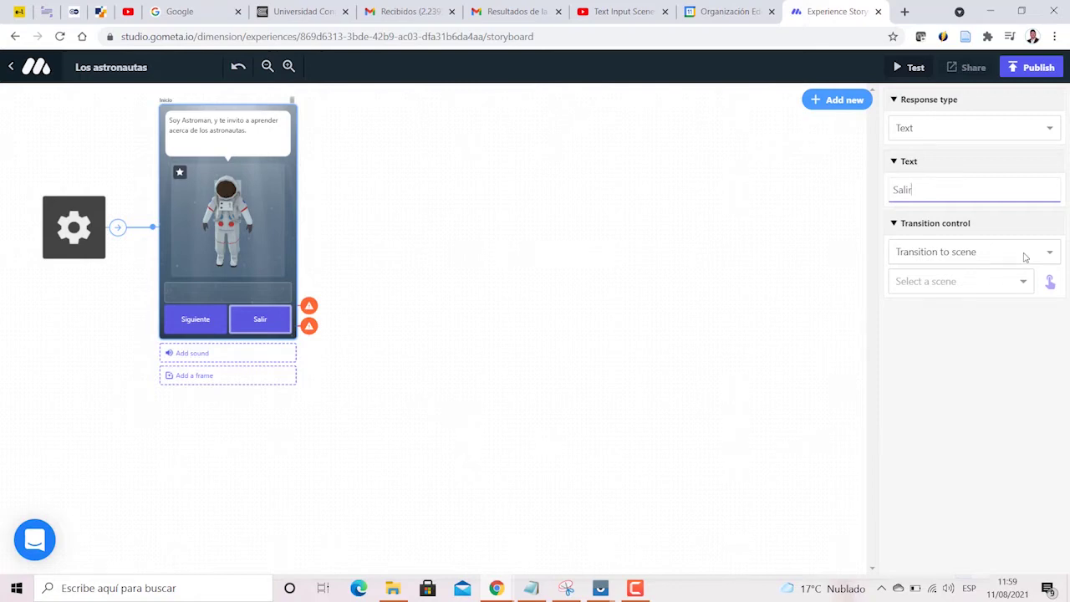
pyautogui.click(1025, 257)
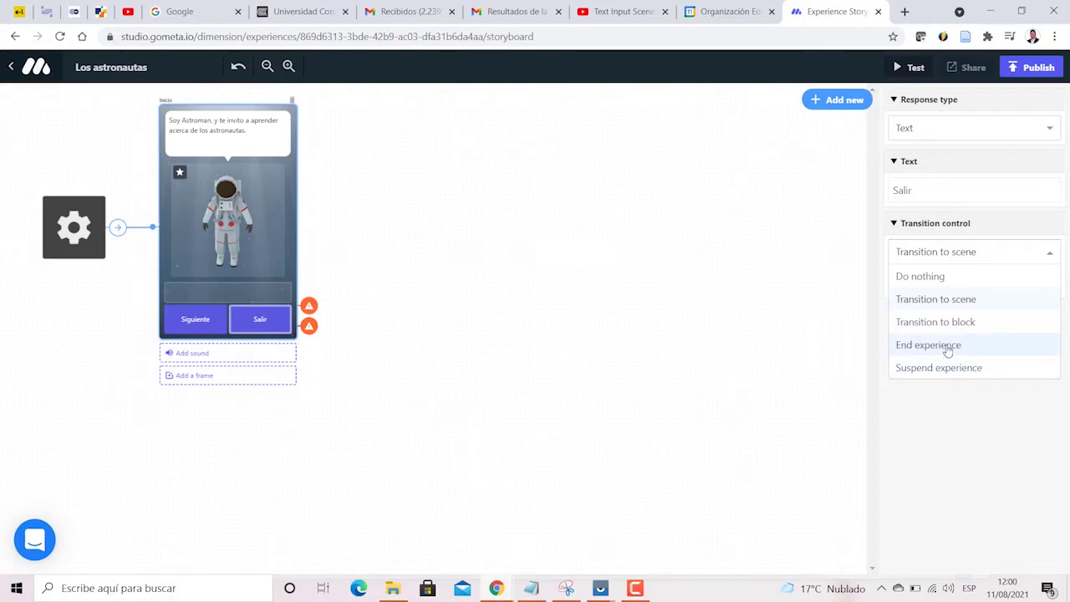
pyautogui.click(948, 346)
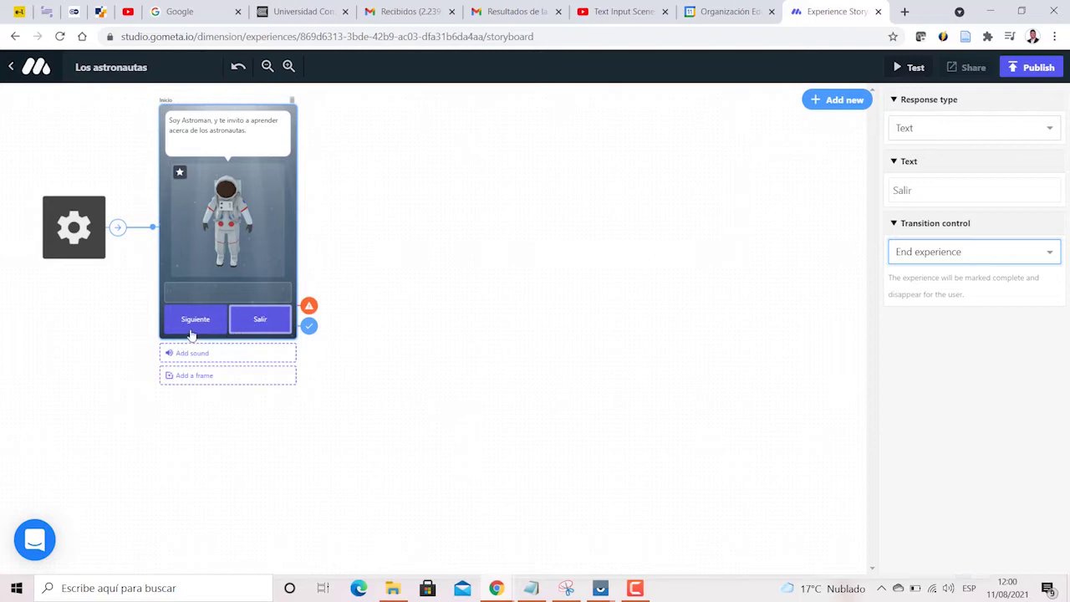
# Add a Text input scene to the storyboard beside the start scene.
pyautogui.click(189, 332)
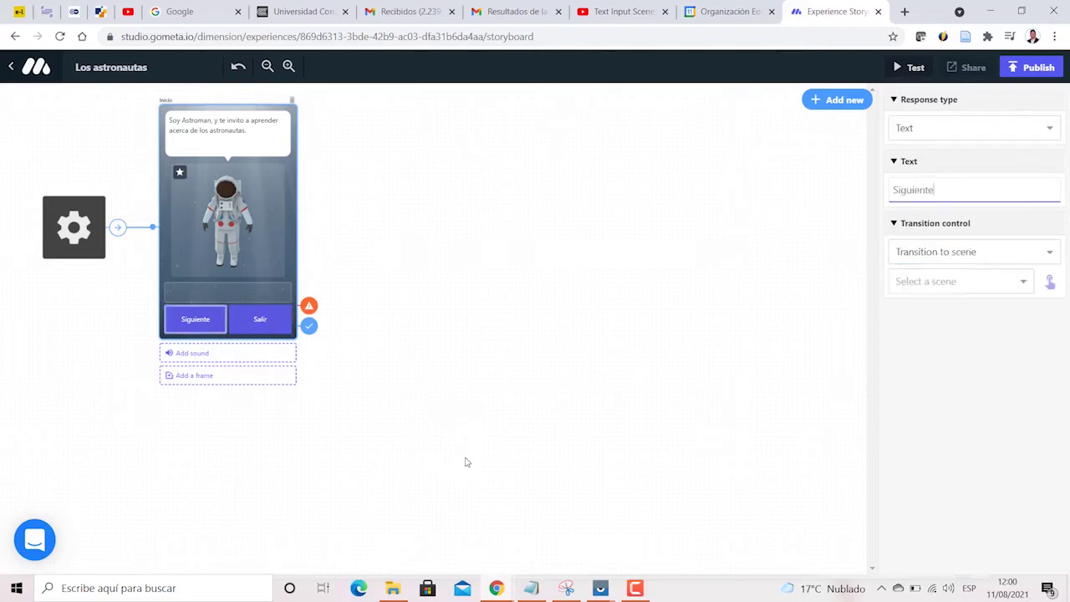
pyautogui.click(451, 374)
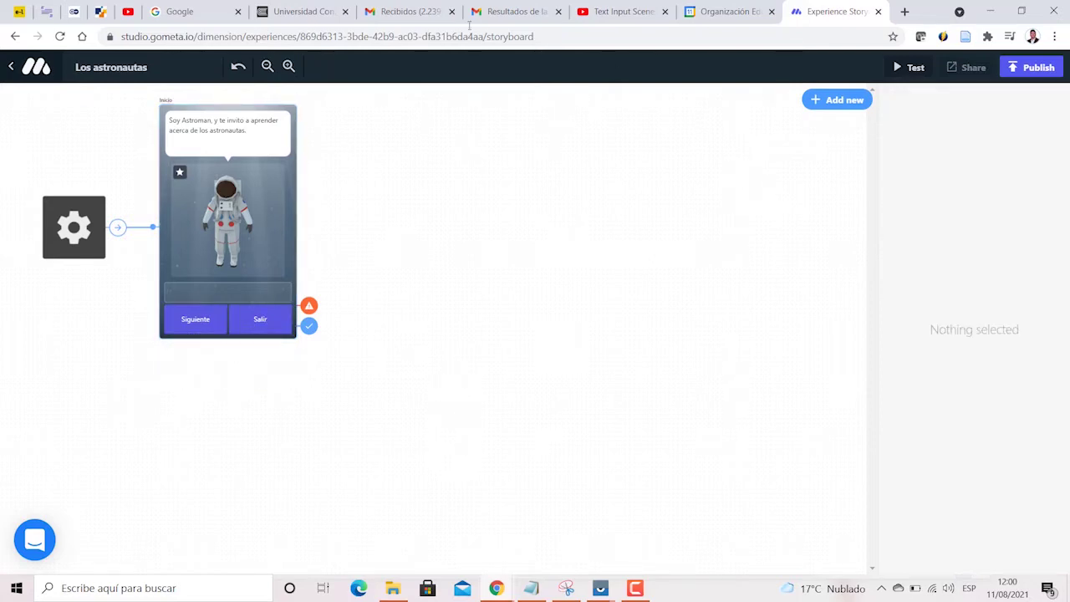
pyautogui.click(845, 102)
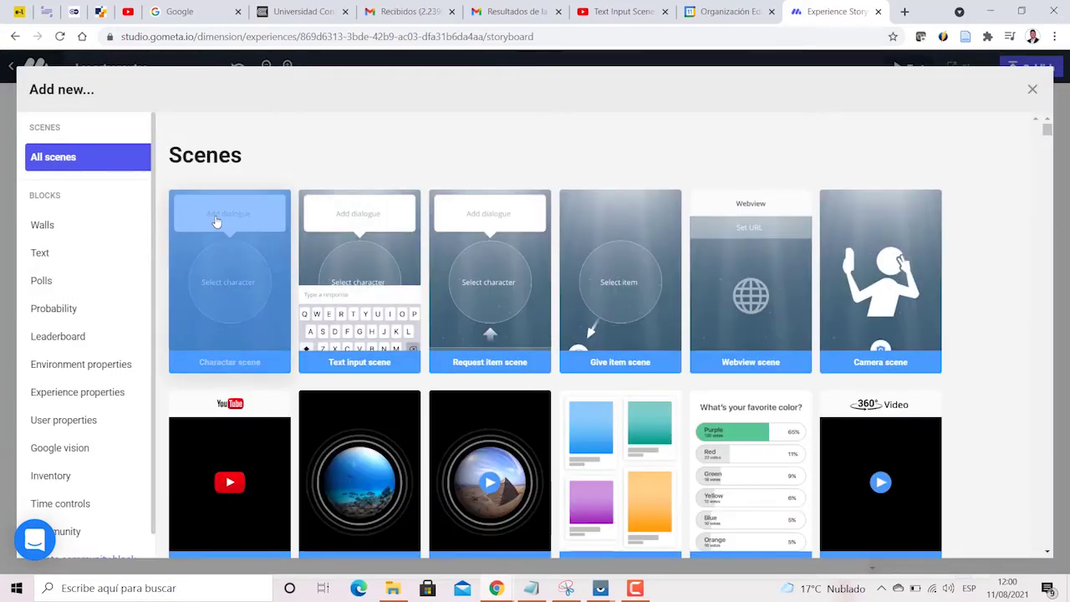
pyautogui.click(313, 242)
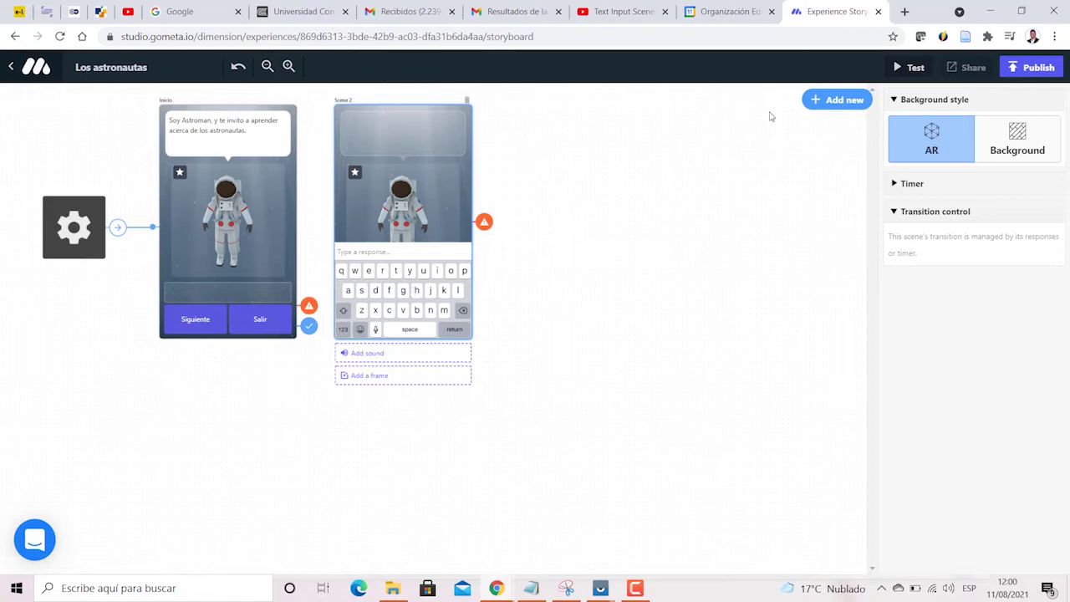
pyautogui.click(836, 100)
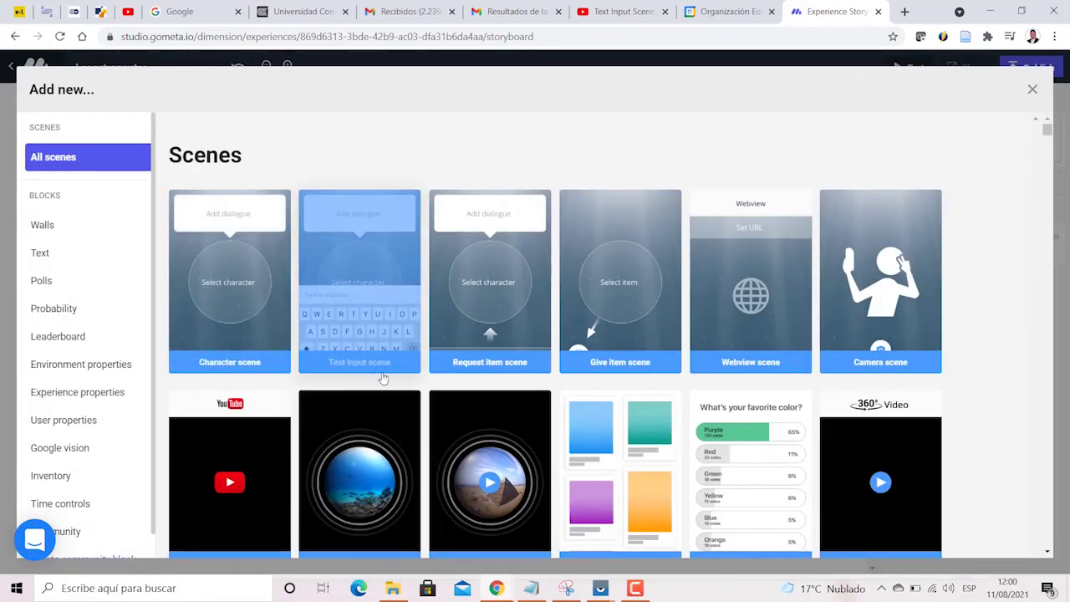
pyautogui.click(1033, 89)
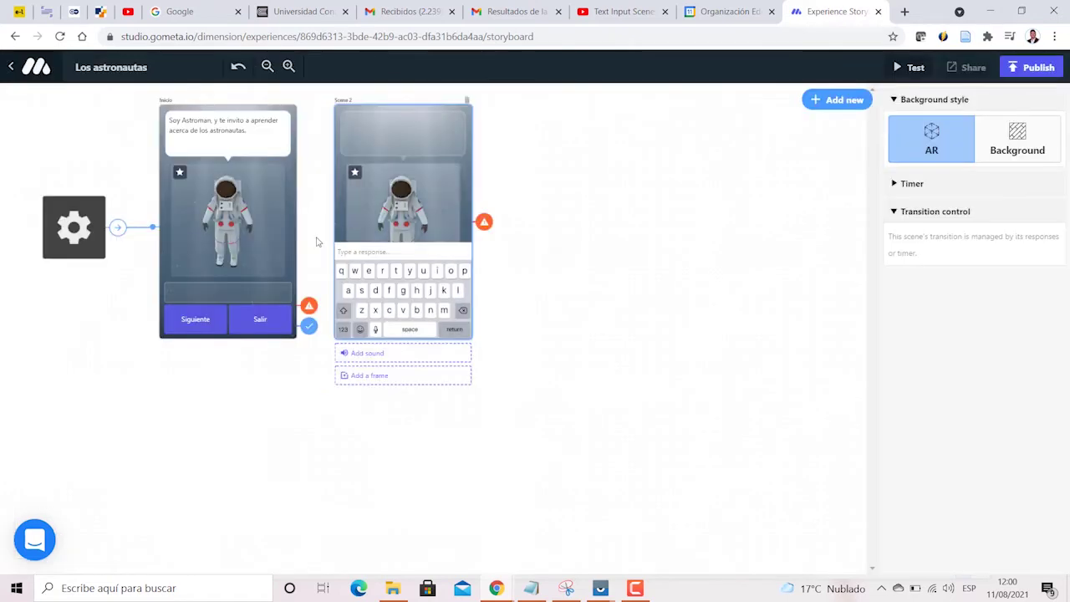
# Rename the new text input scene as "Ingreso de nombre".
pyautogui.click(337, 100)
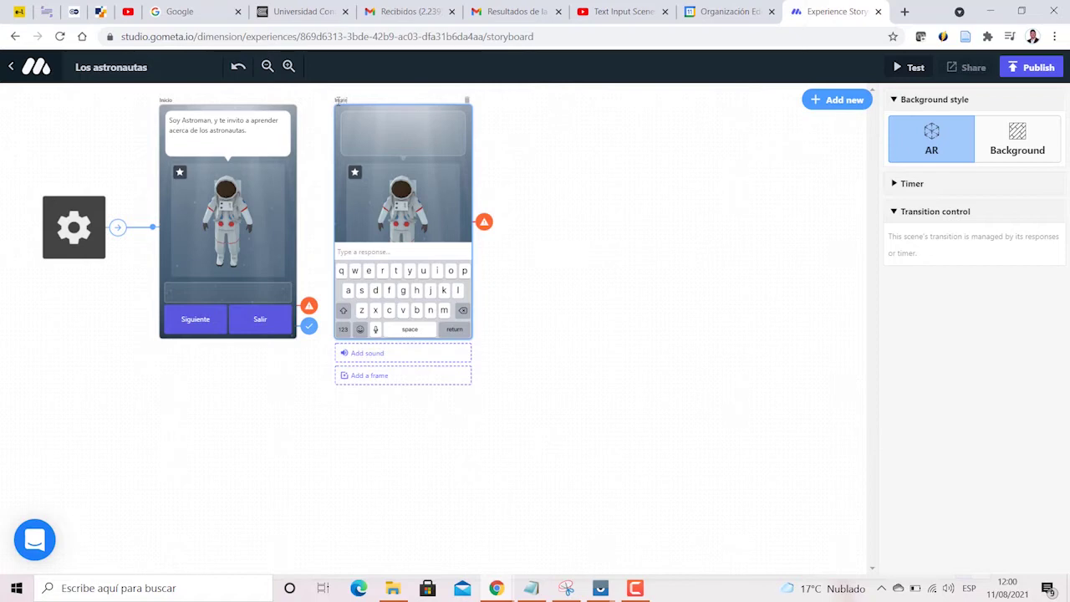
pyautogui.write('Ingreso de nombre')
pyautogui.click(705, 255)
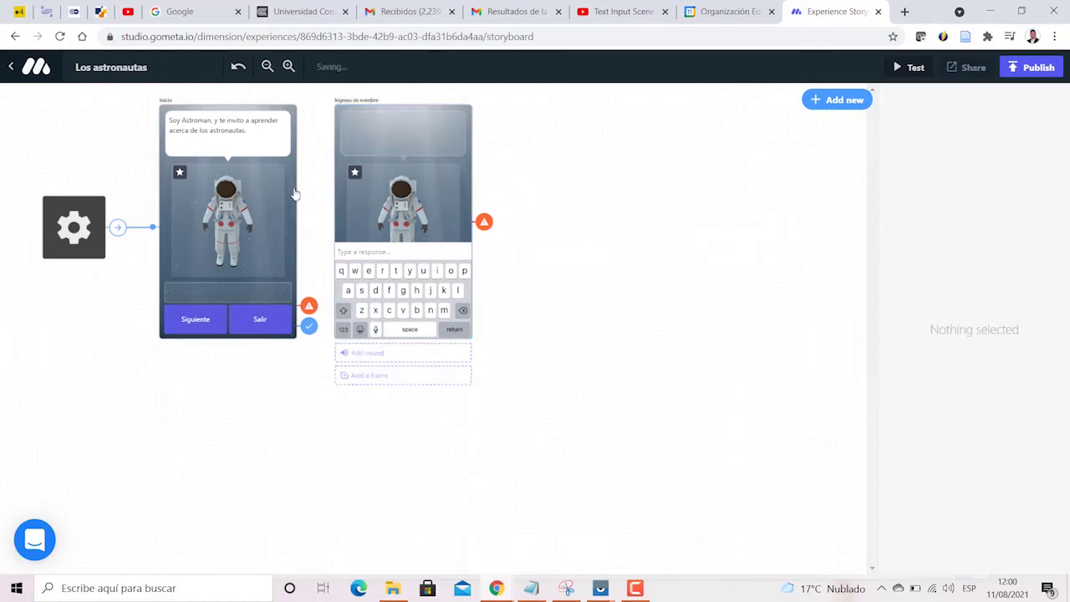
# Write "Bienvenid@ a esta increíble experiencia de aprendizaje; por favor, ingrese su nombre:" in the text input scene's speech bubble.
pyautogui.click(410, 140)
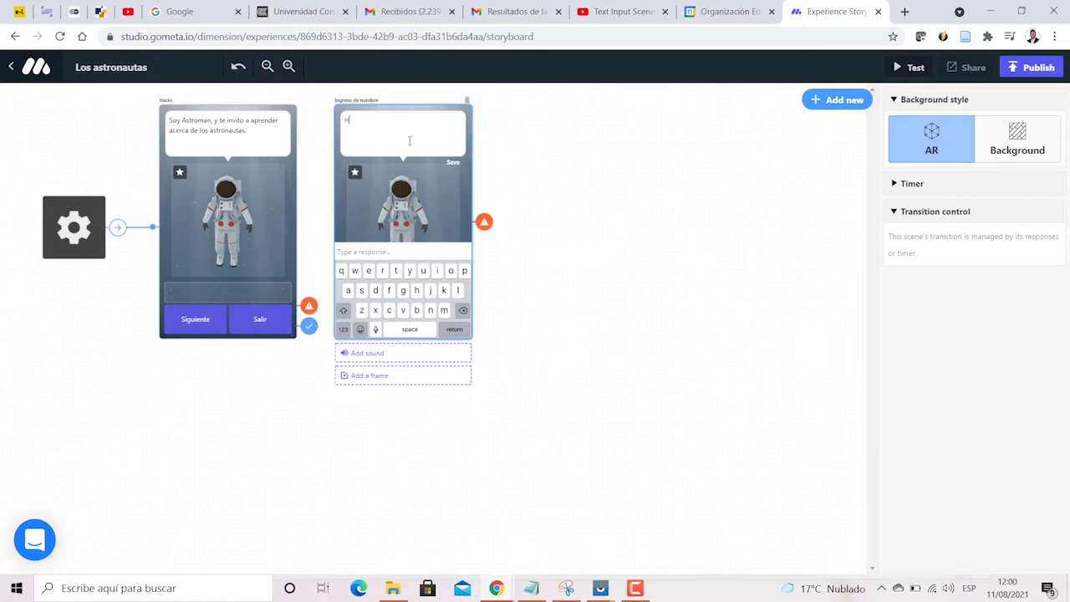
pyautogui.write('Bienvenido@ a esta increible experiencia de aprendizaje')
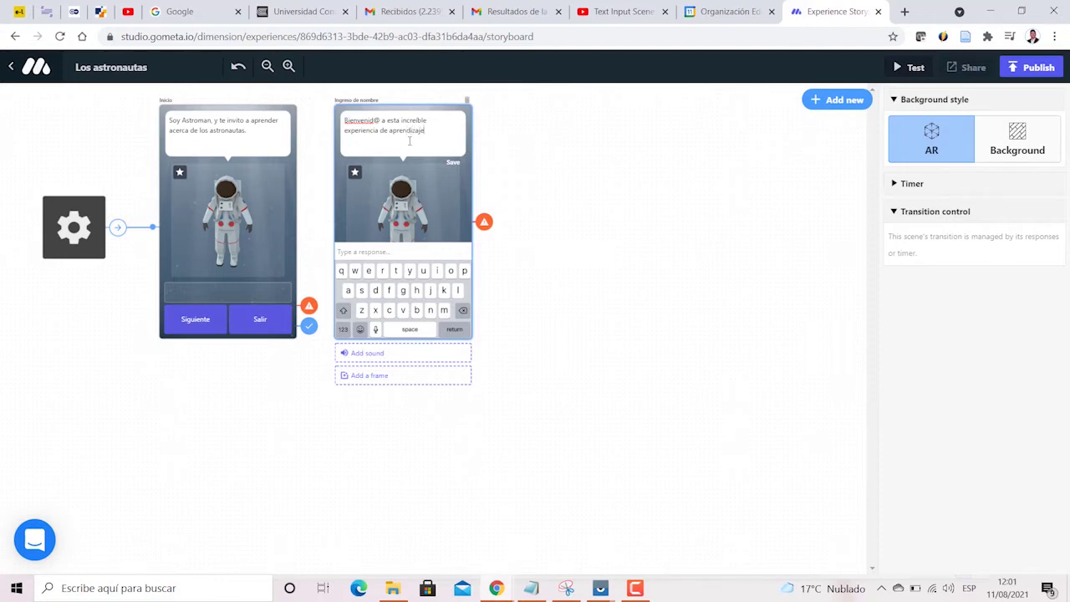
pyautogui.write('; por favor, ingrese su nombre:')
pyautogui.click(376, 259)
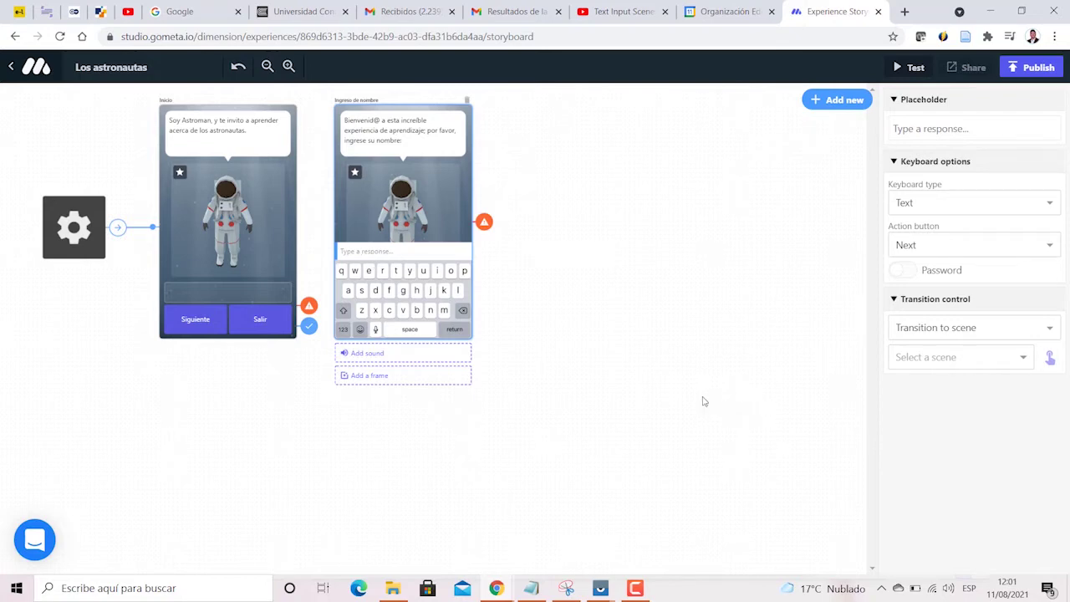
pyautogui.click(594, 380)
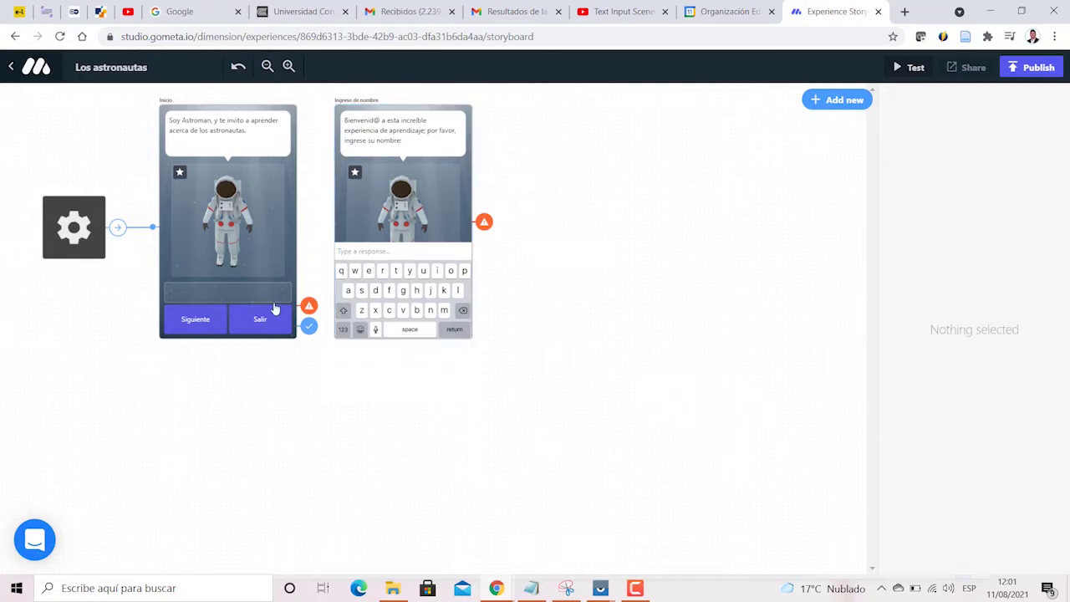
# Link the start scene's "Siguiente" response to the "Ingreso de nombre" scene.
pyautogui.click(193, 322)
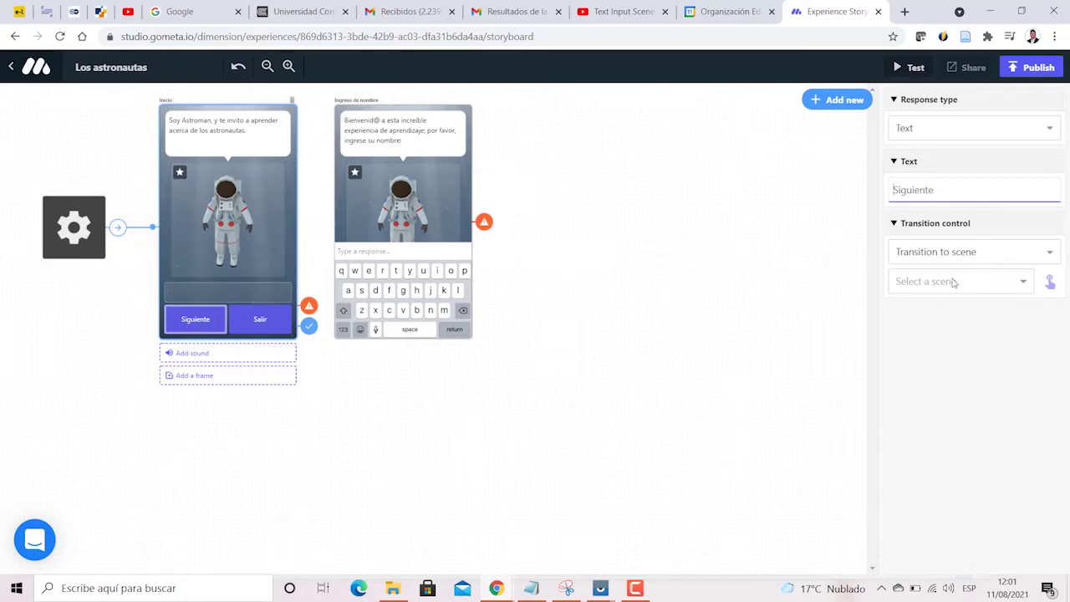
pyautogui.click(1021, 286)
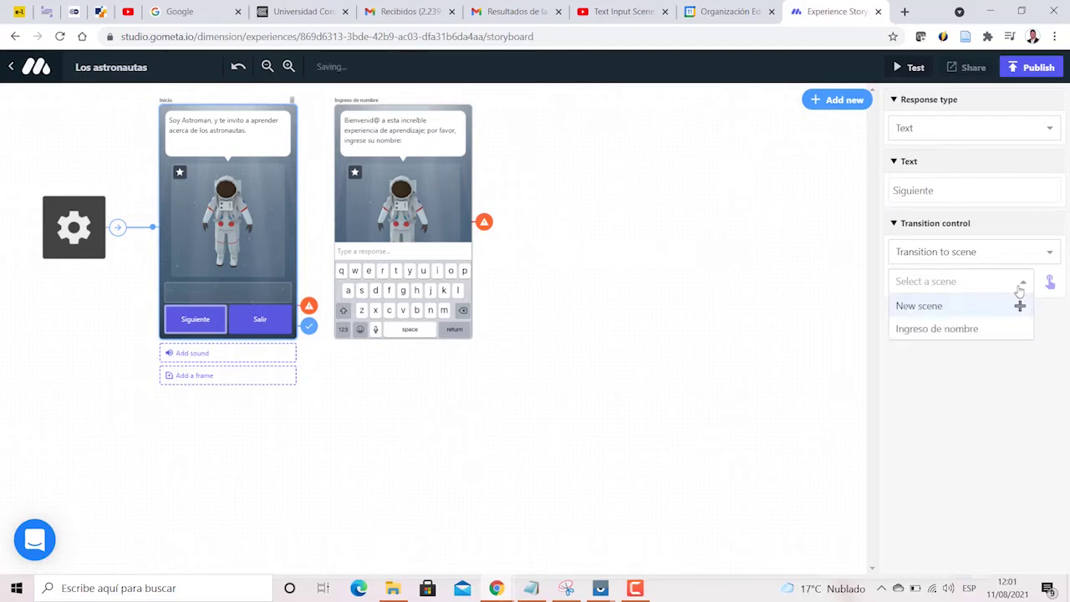
pyautogui.click(969, 330)
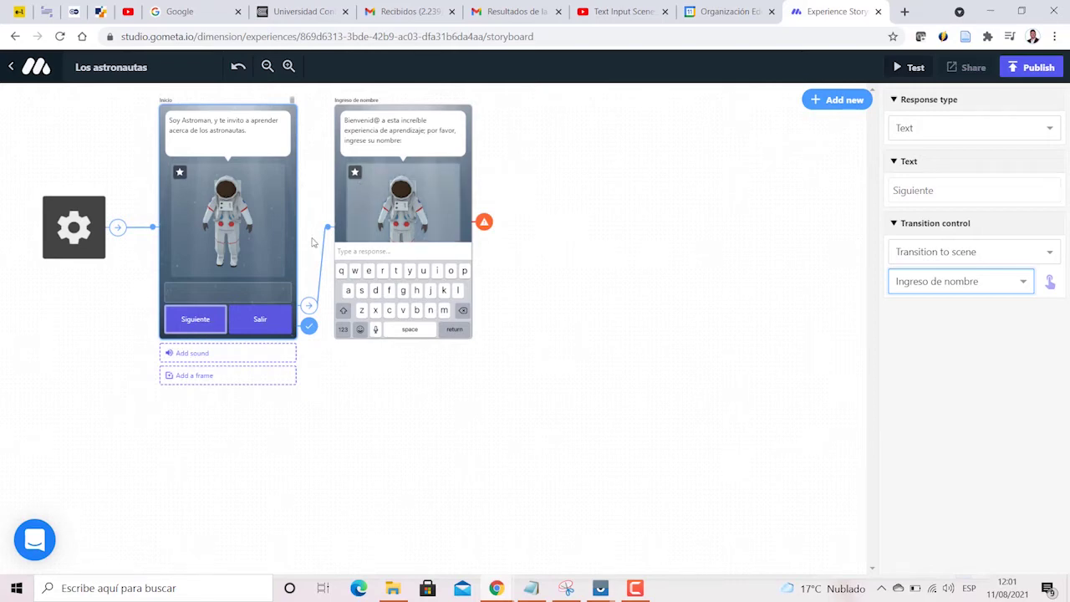
pyautogui.click(587, 308)
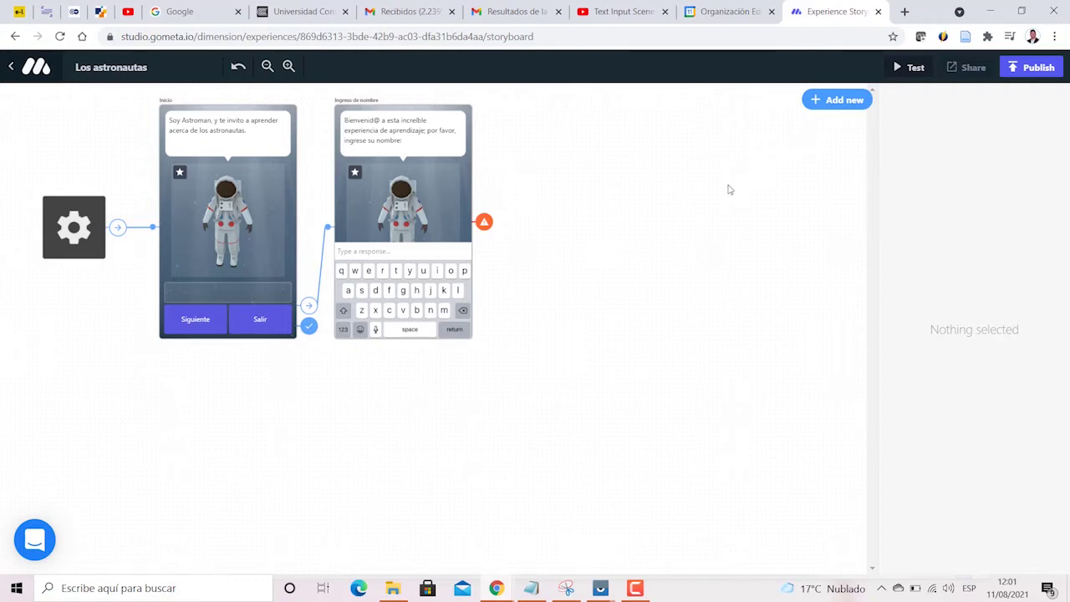
# Add a Save Text block beside the "Ingreso de nombre" scene and look through the other available text blocks.
pyautogui.click(842, 99)
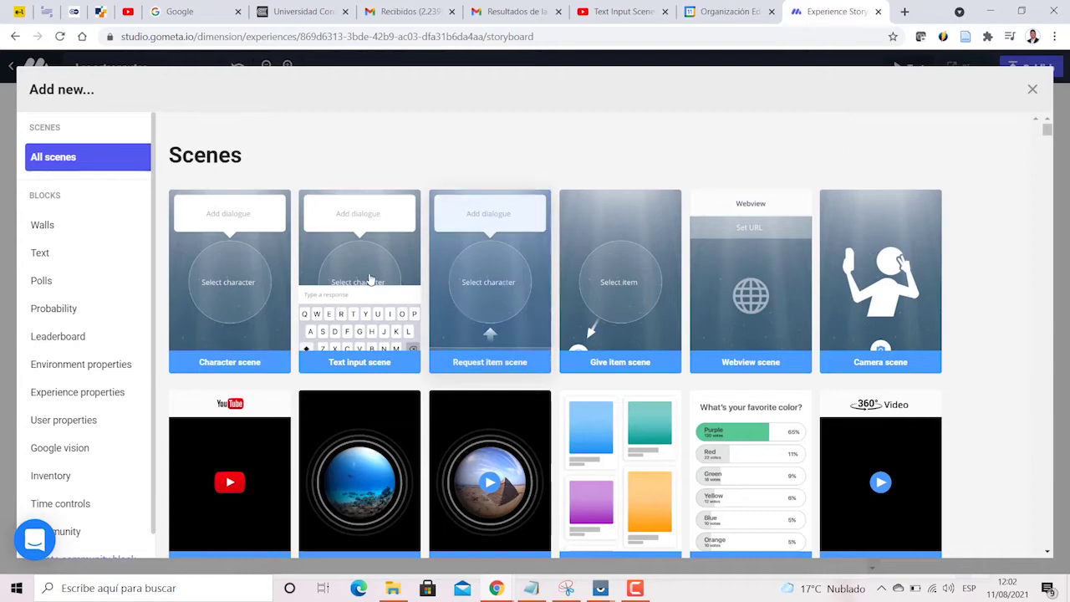
pyautogui.scroll(-10, 301, 274)
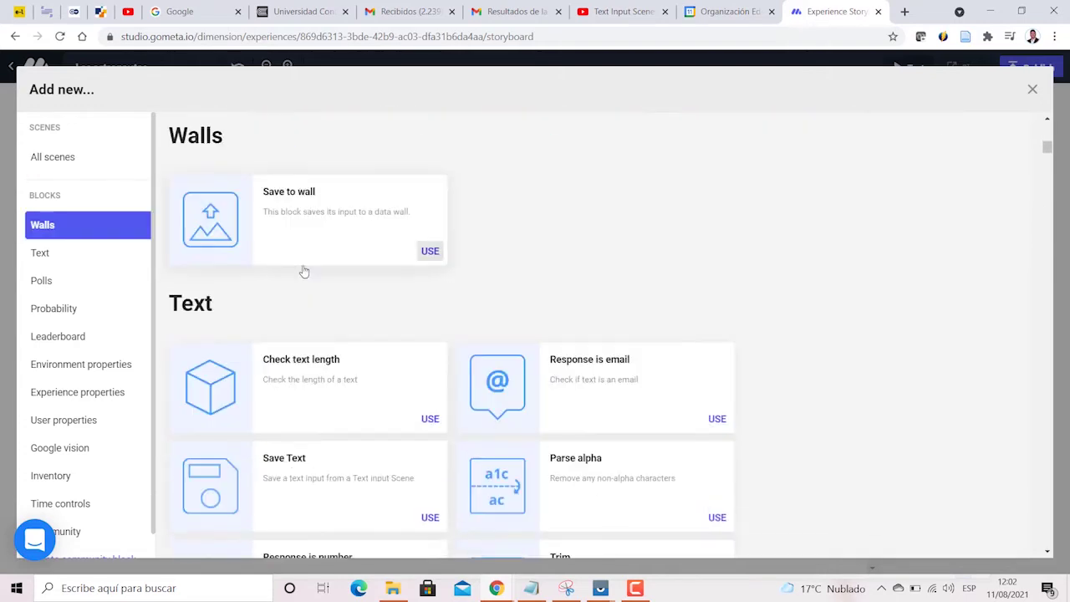
pyautogui.scroll(2, 293, 274)
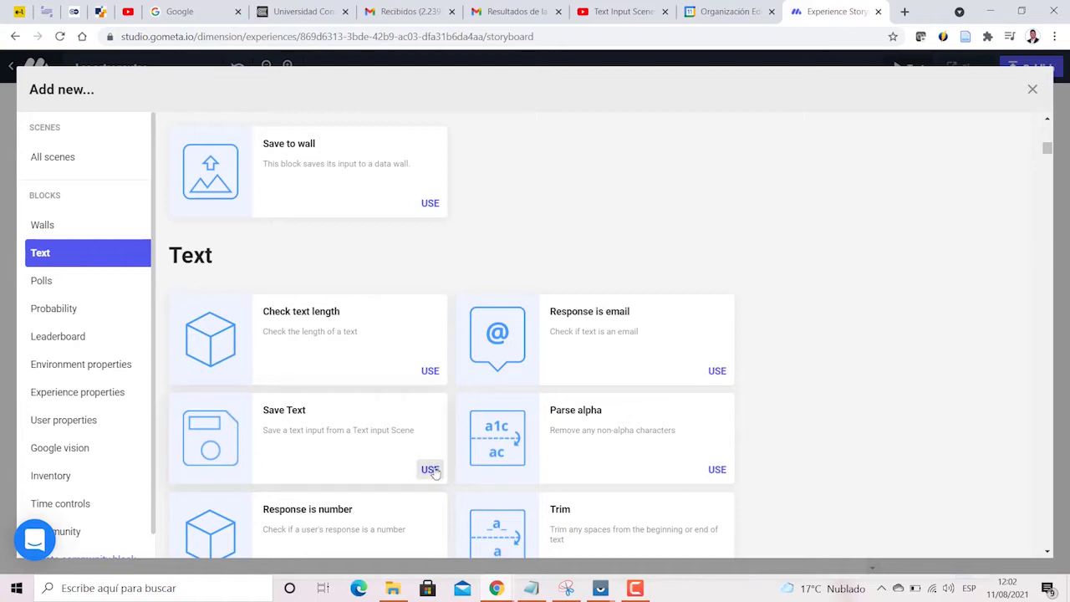
pyautogui.click(303, 450)
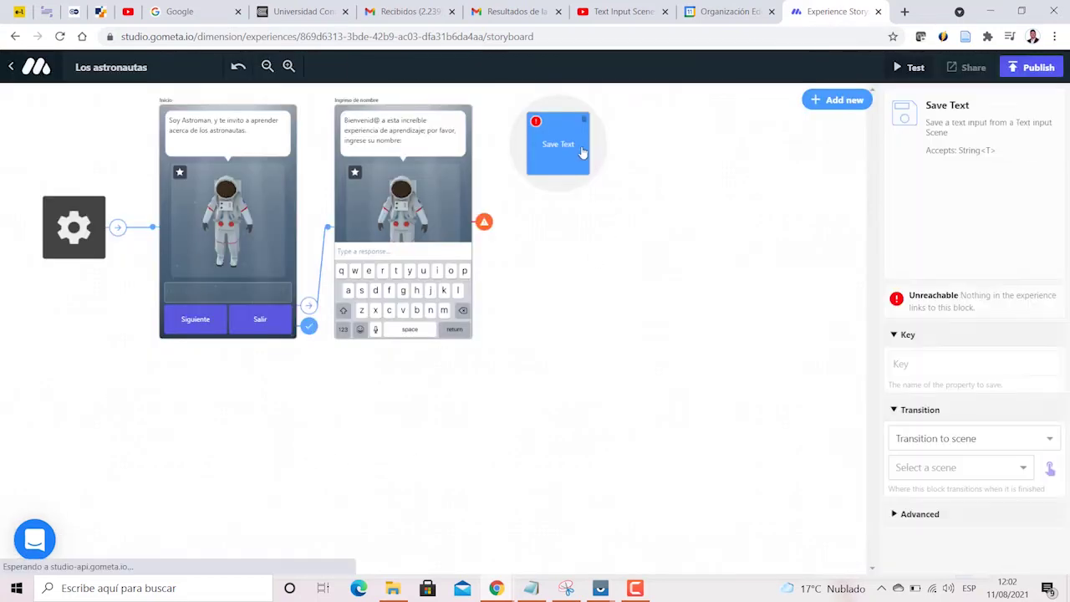
pyautogui.moveTo(562, 149); pyautogui.dragTo(560, 227)
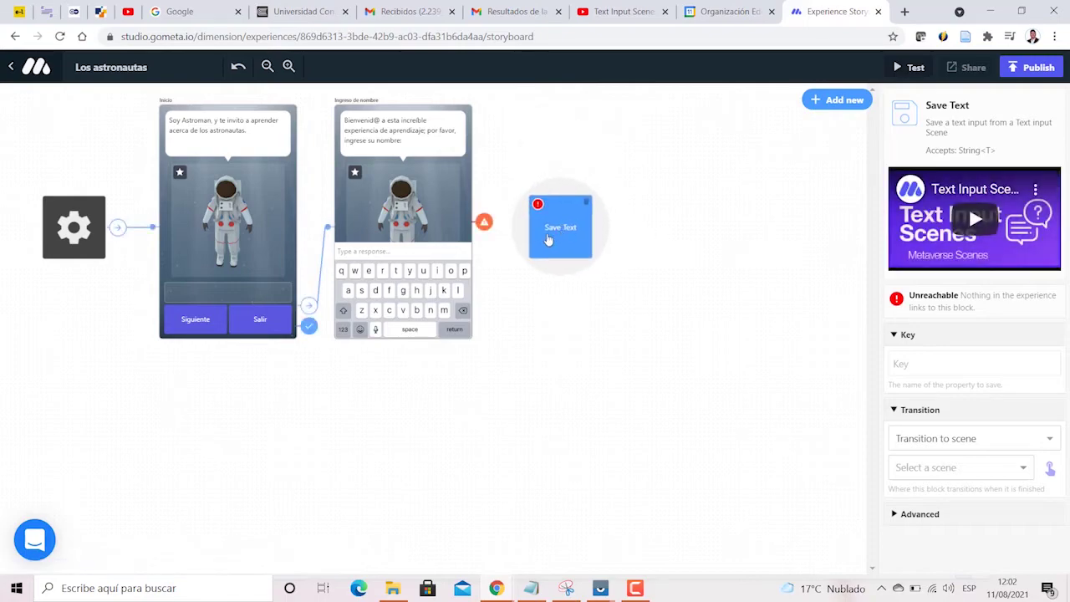
pyautogui.click(811, 106)
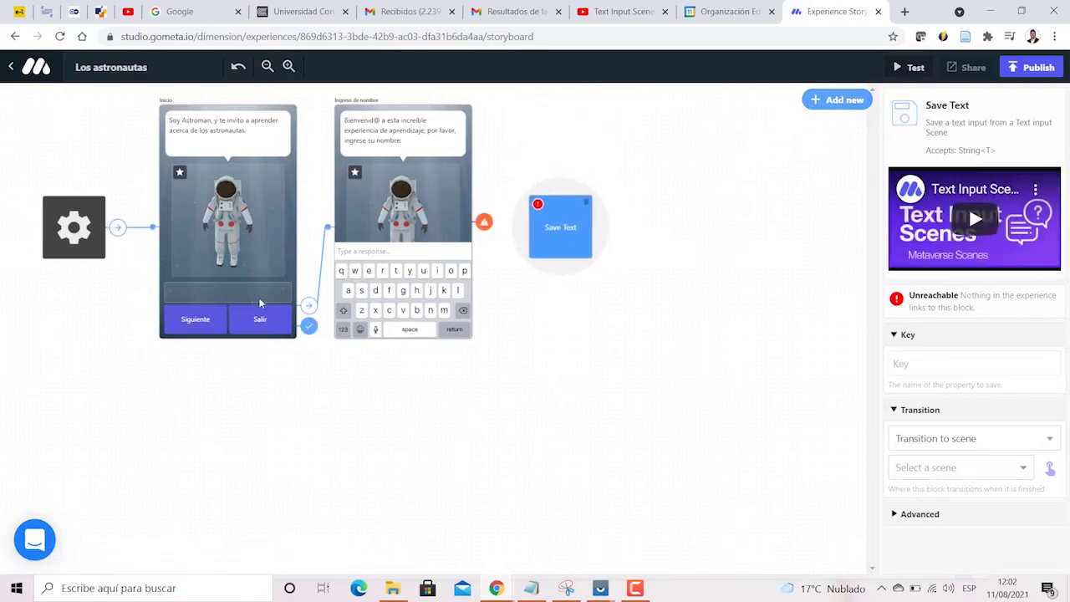
pyautogui.scroll(-10, 287, 429)
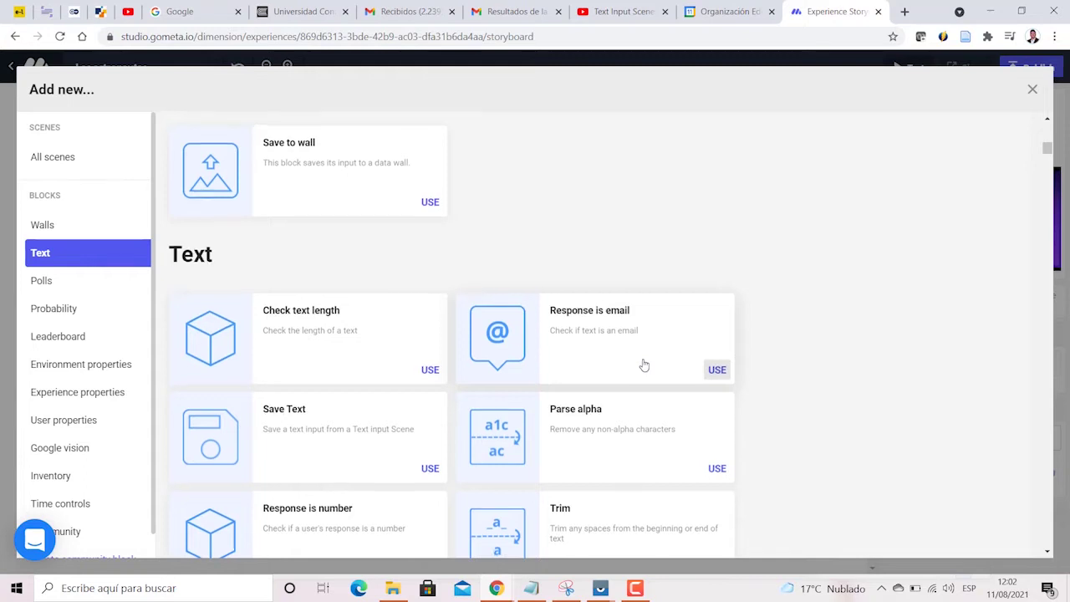
pyautogui.scroll(-2, 644, 365)
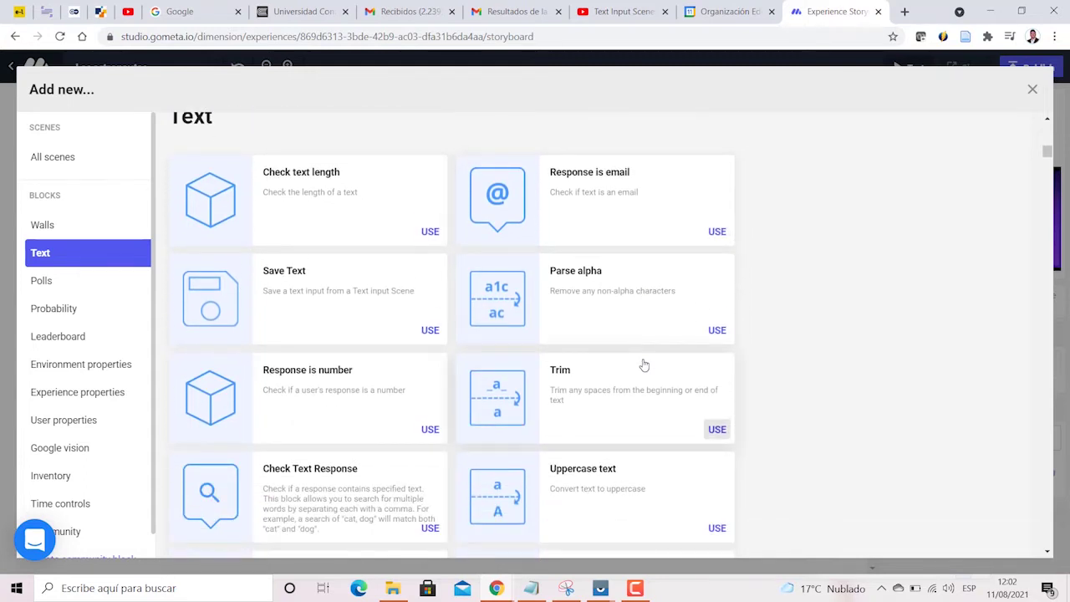
pyautogui.scroll(-2, 644, 365)
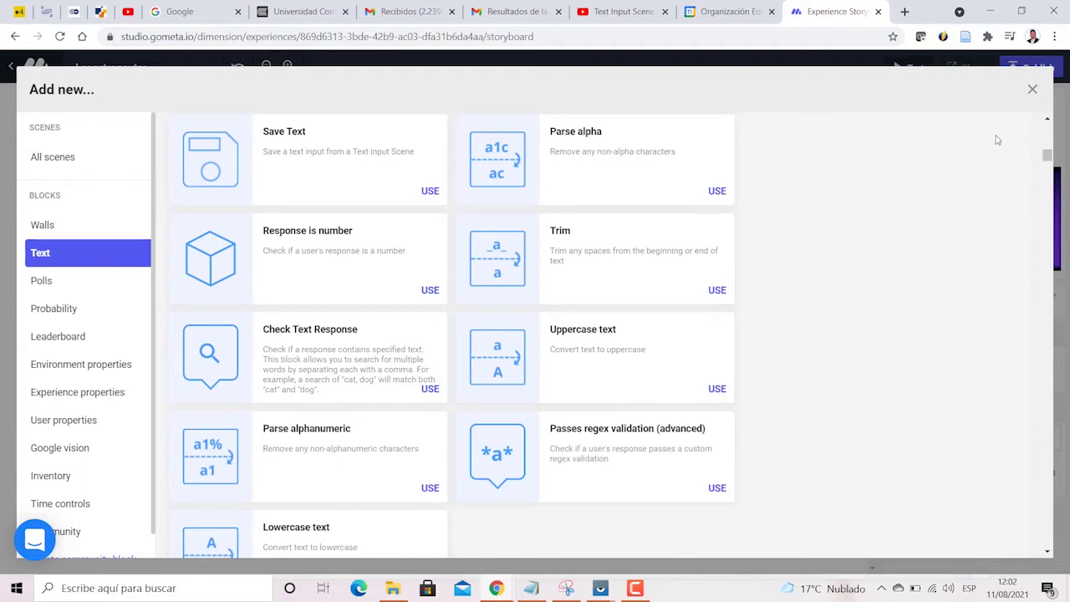
pyautogui.click(1033, 89)
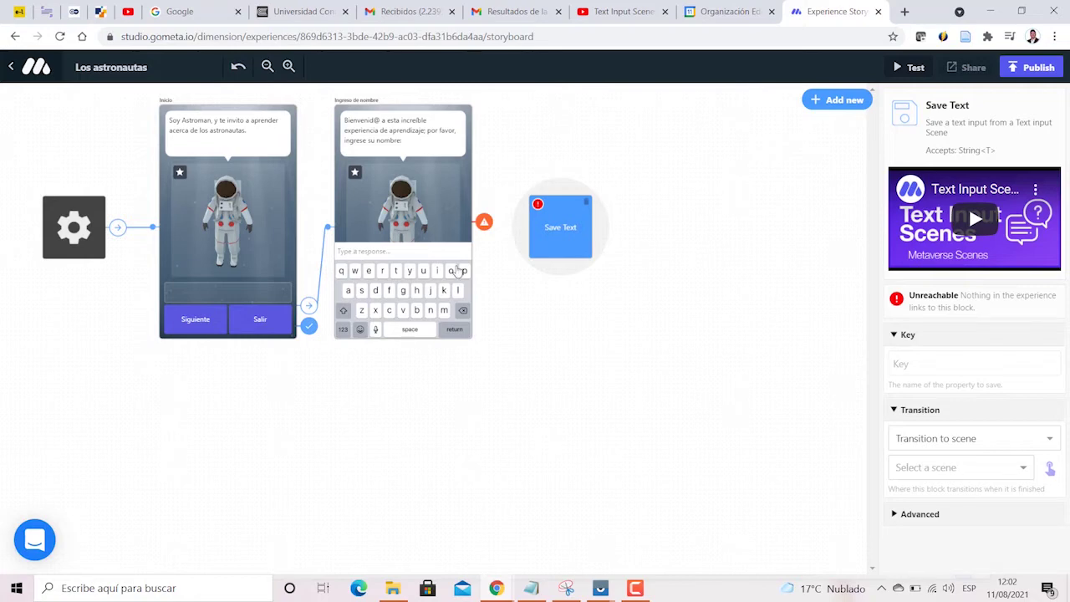
pyautogui.moveTo(554, 253); pyautogui.dragTo(547, 263)
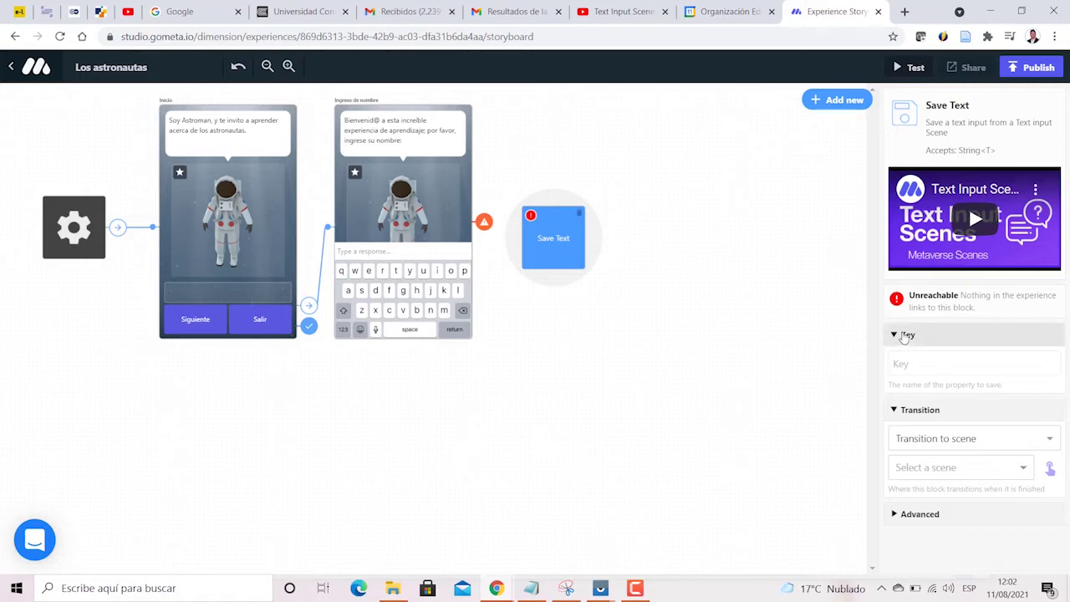
# Set the Save Text block's key to "nombre".
pyautogui.click(939, 358)
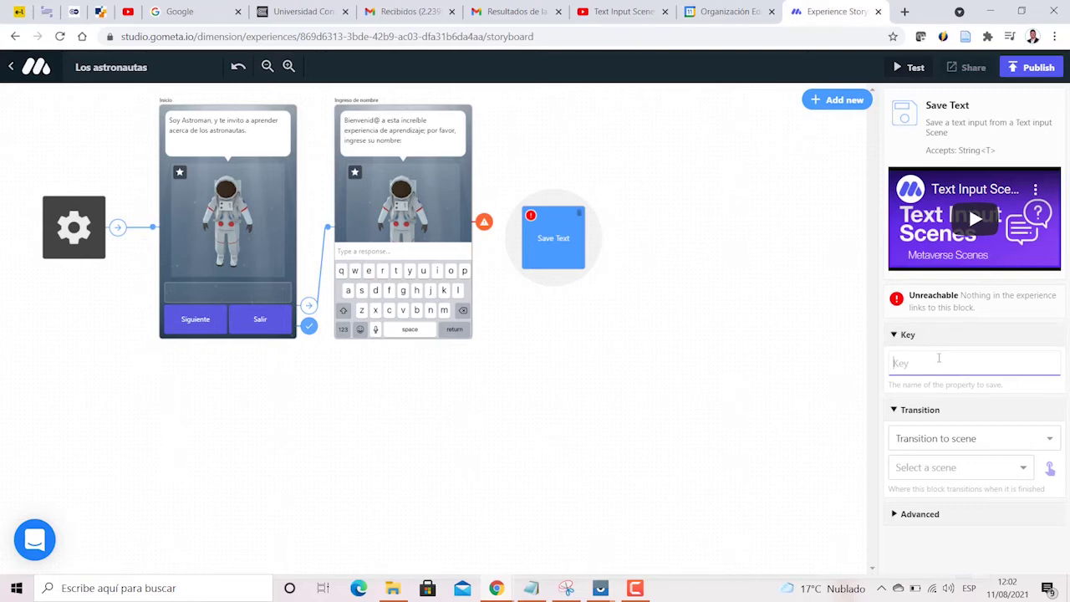
pyautogui.write('nombre')
pyautogui.click(733, 350)
# Set the response field of the "Ingreso de nombre" scene to transition to the Save Text block.
pyautogui.click(468, 199)
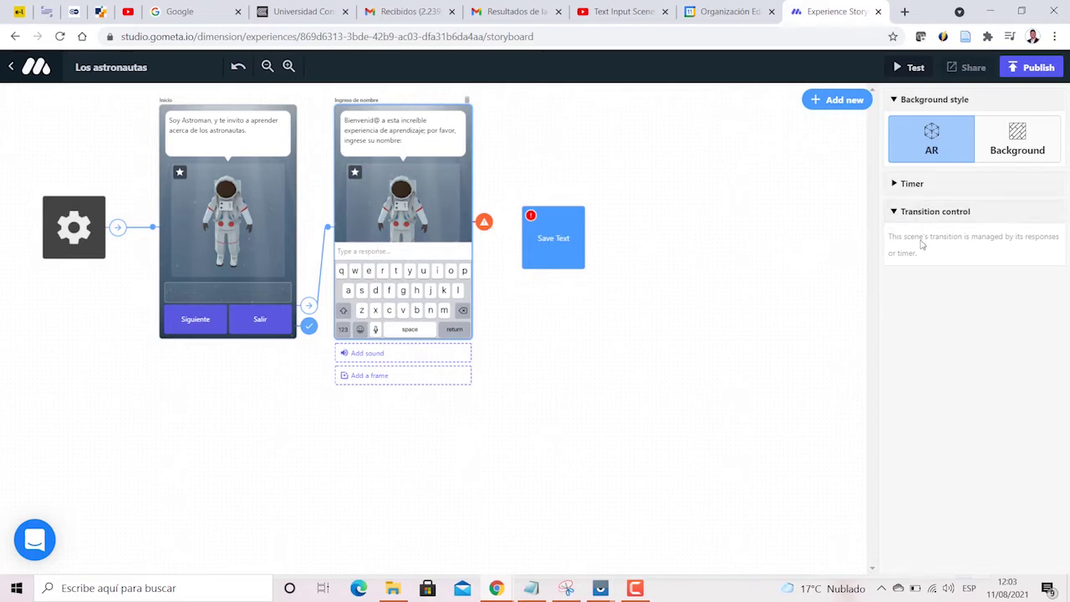
pyautogui.click(375, 252)
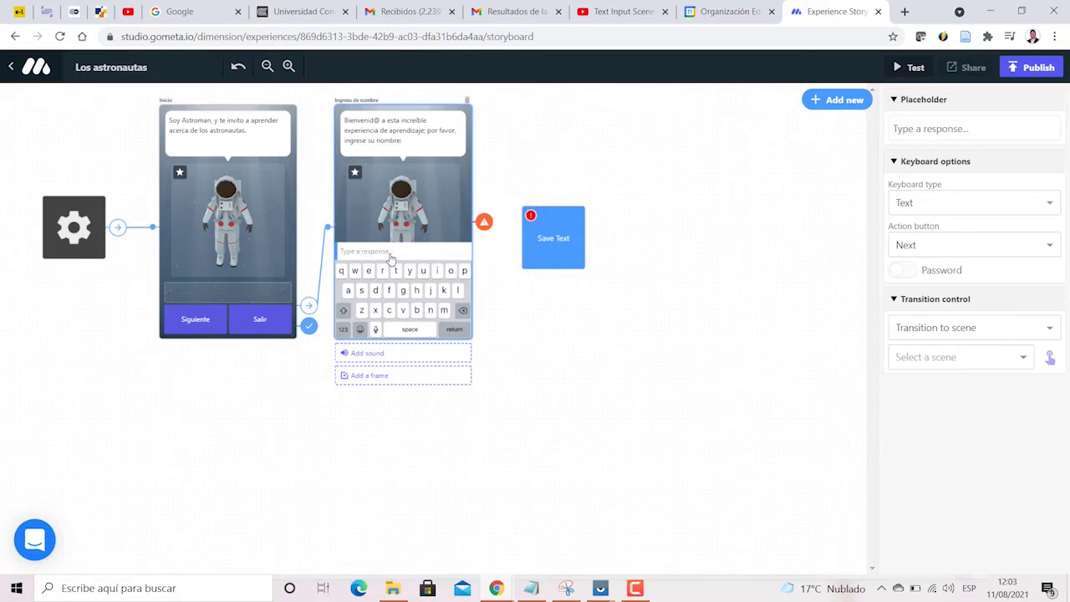
pyautogui.click(973, 360)
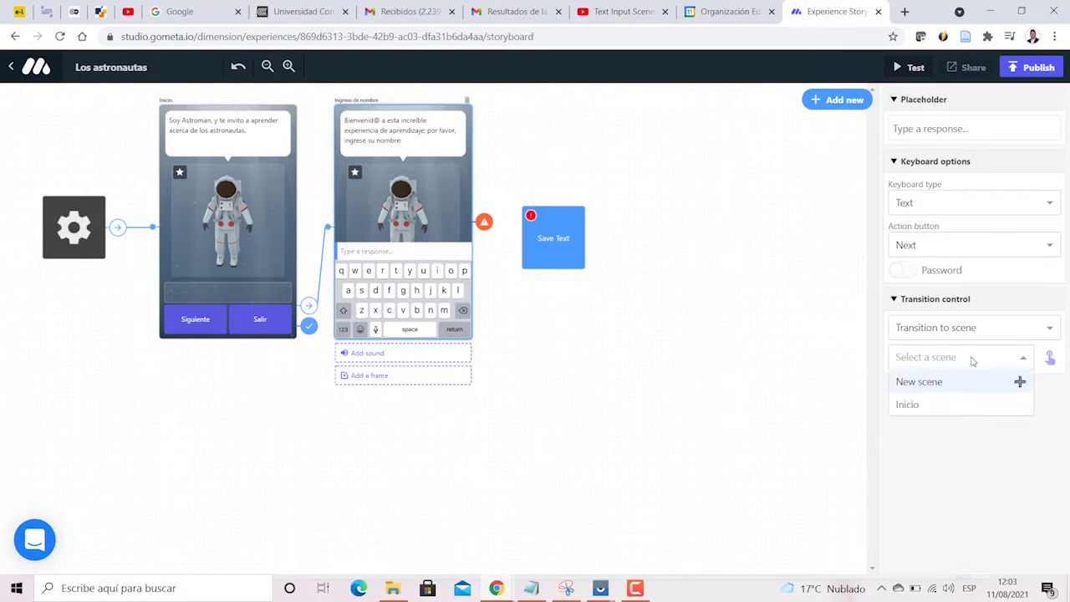
pyautogui.click(1052, 430)
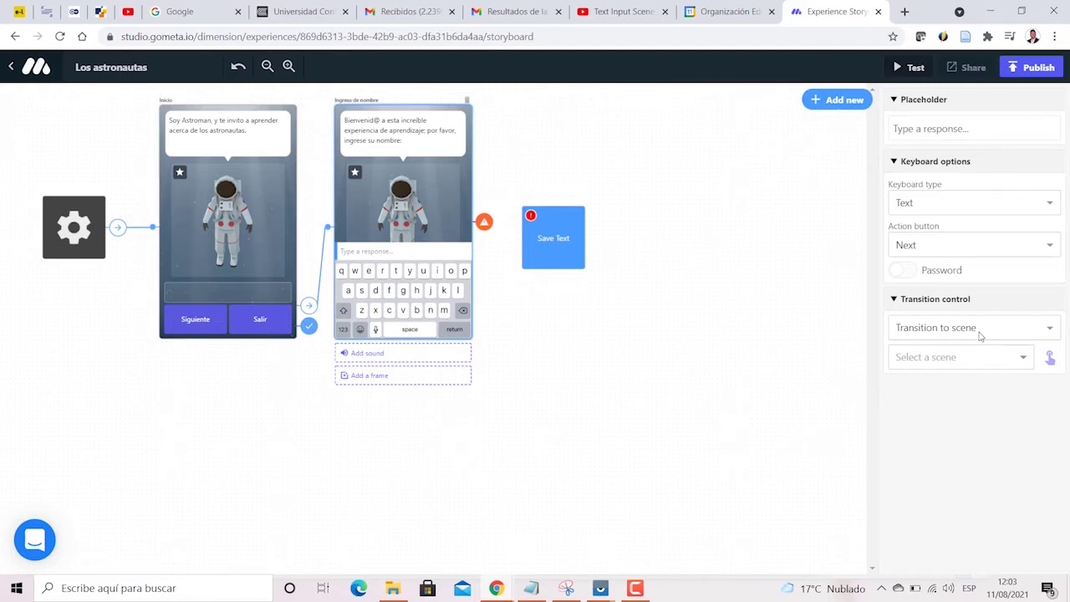
pyautogui.click(974, 326)
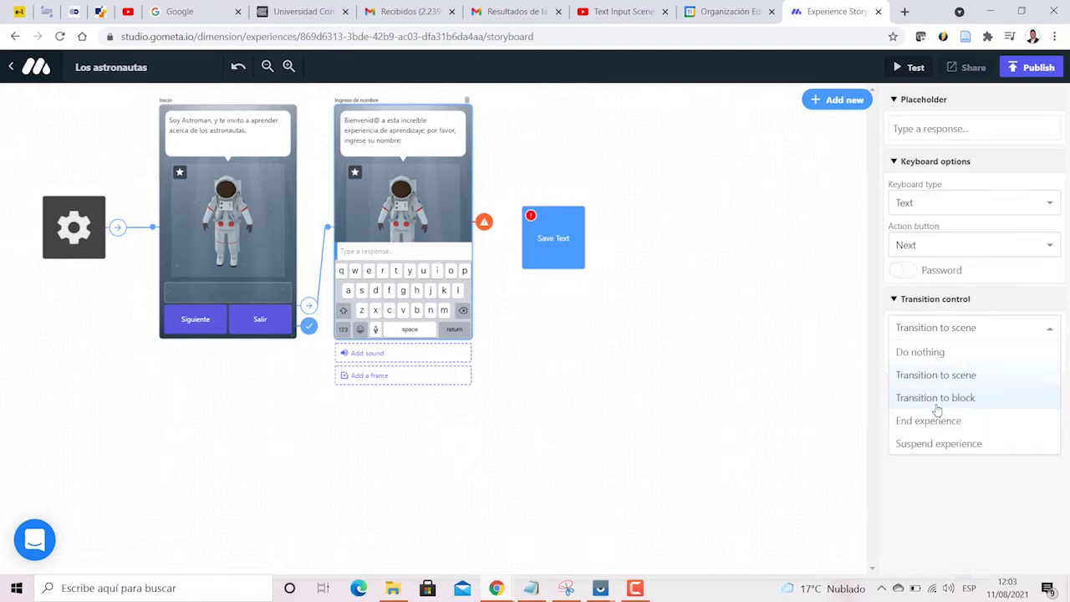
pyautogui.click(936, 408)
pyautogui.click(956, 357)
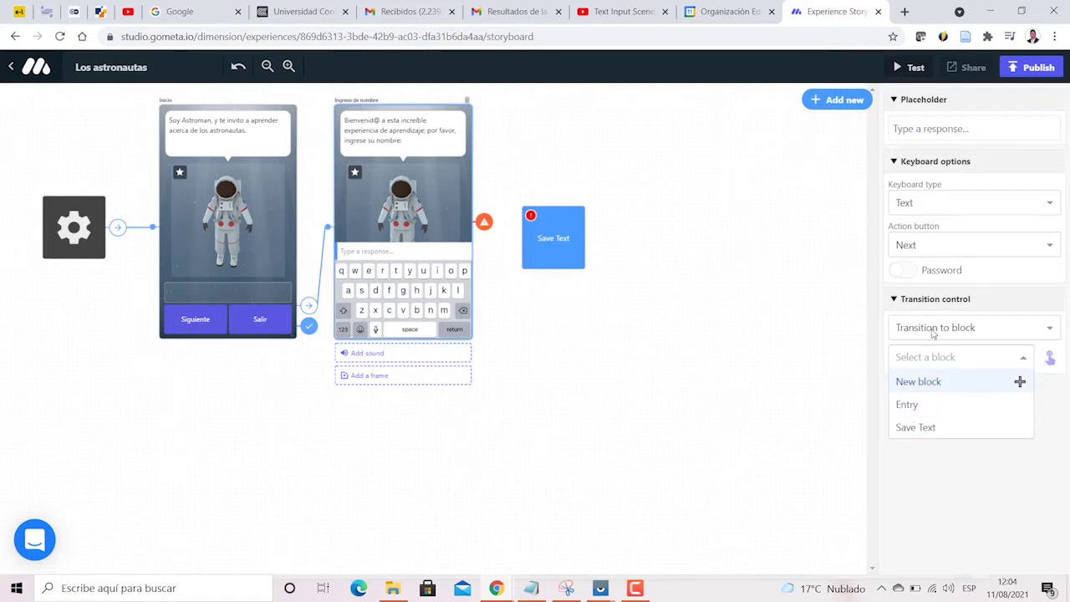
pyautogui.click(878, 358)
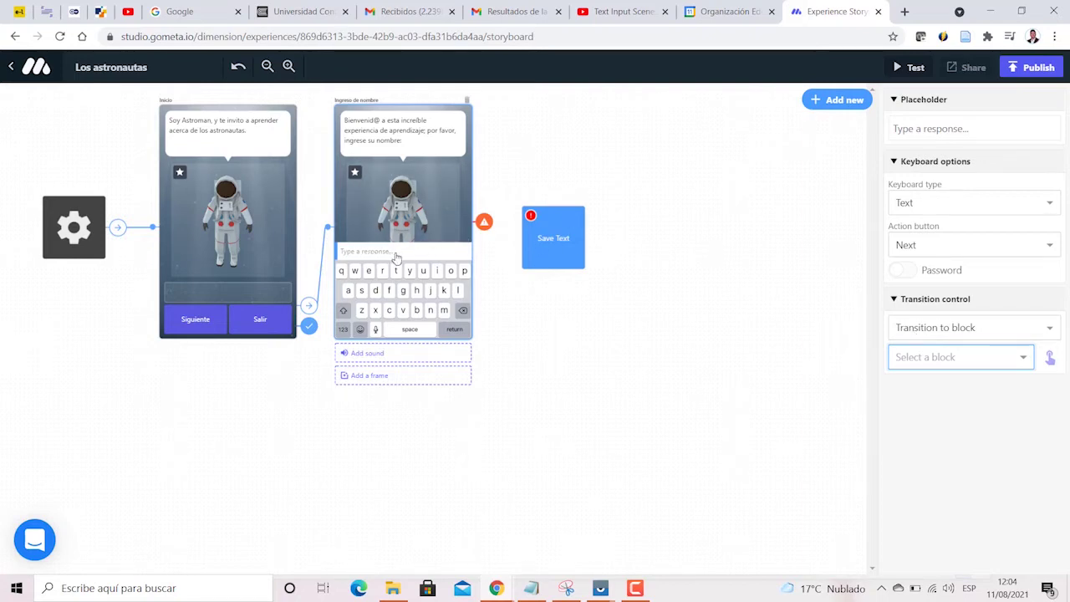
pyautogui.click(958, 361)
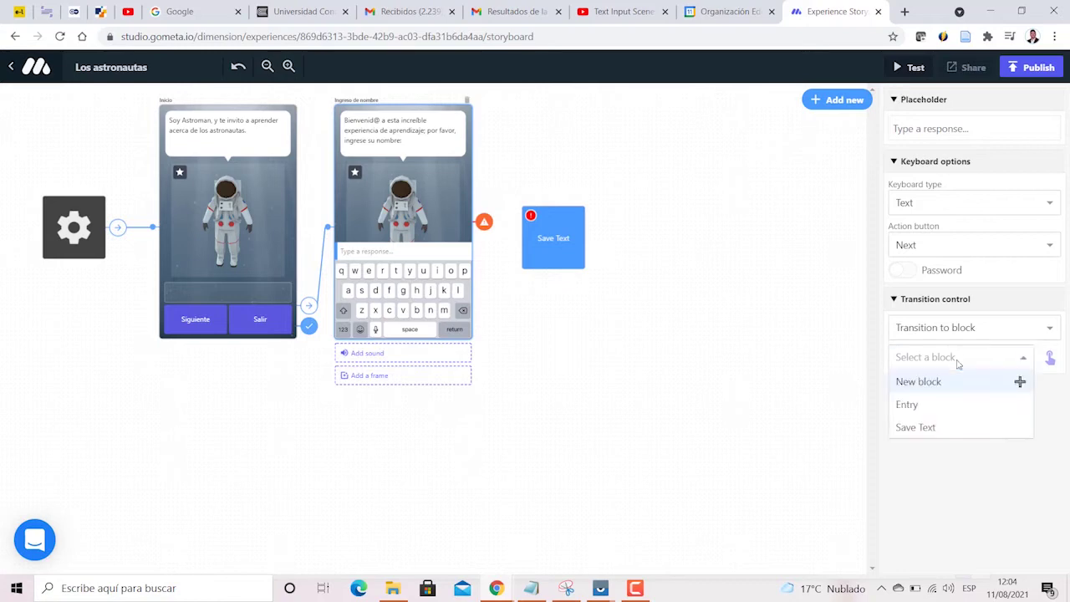
pyautogui.click(928, 429)
pyautogui.click(669, 301)
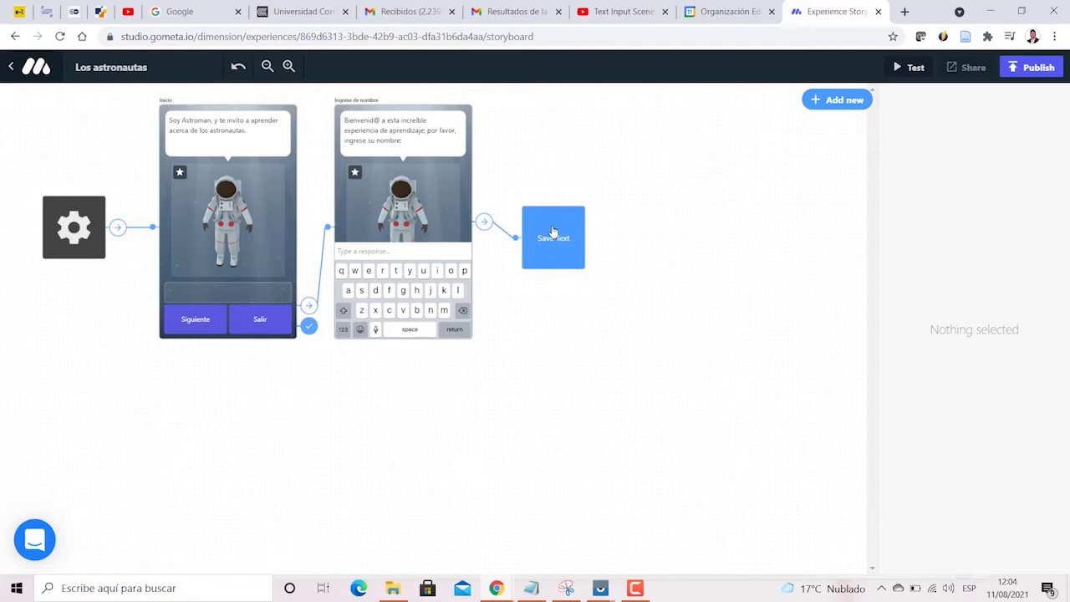
# Add a Character scene to the right of the Save Text block and begin its dialogue with "Hola".
pyautogui.click(856, 106)
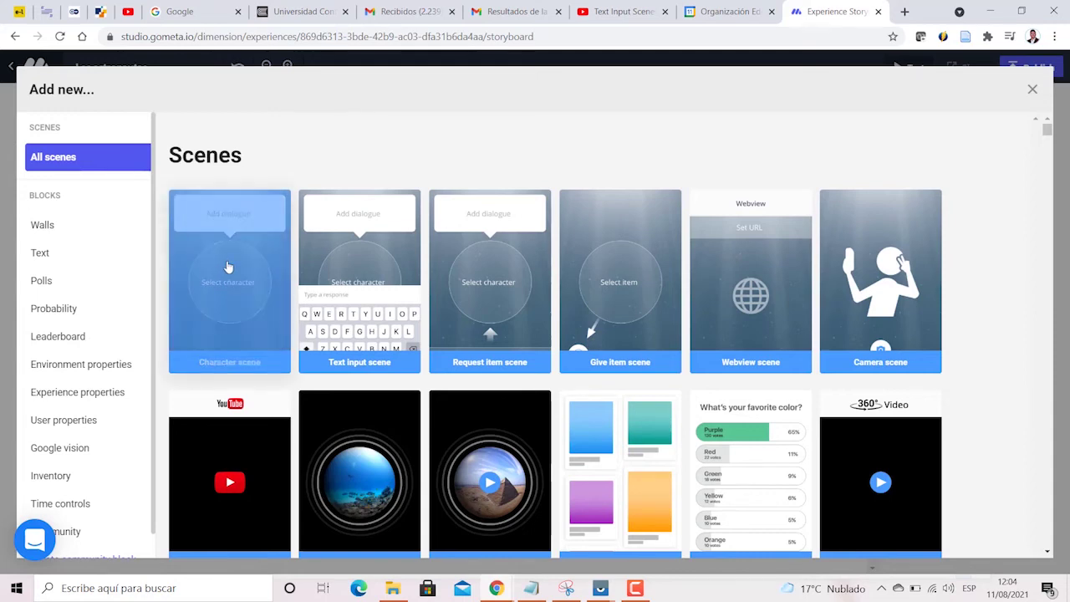
pyautogui.click(226, 266)
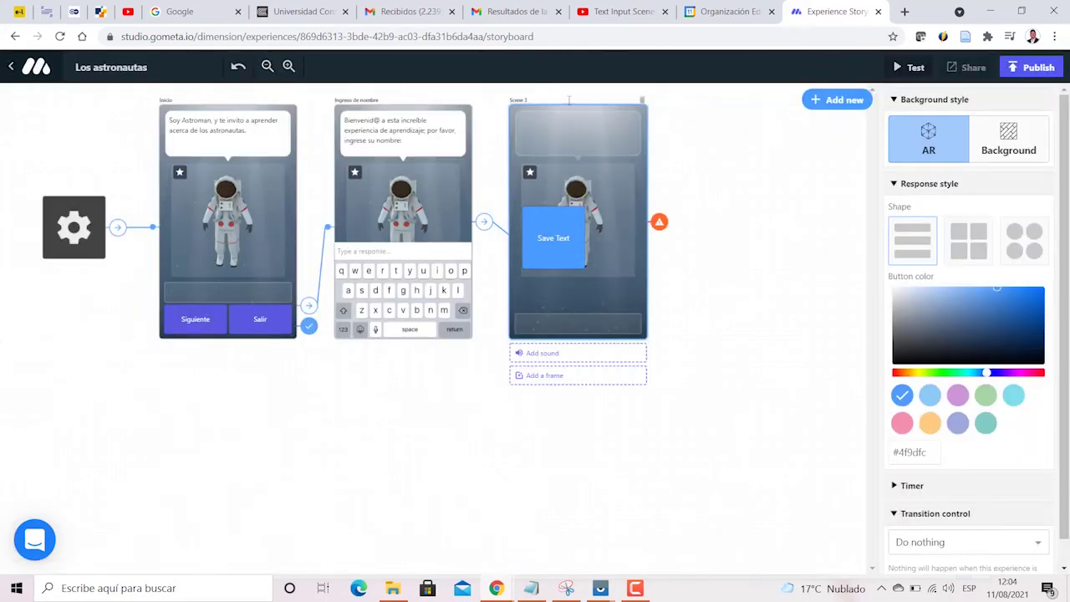
pyautogui.moveTo(568, 102); pyautogui.dragTo(660, 108)
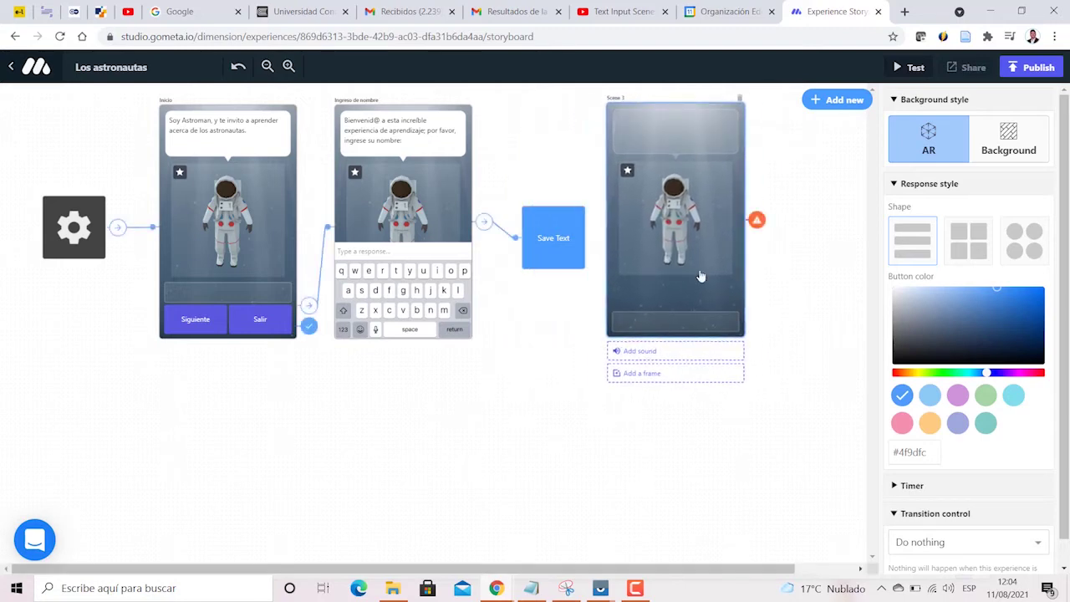
pyautogui.click(627, 135)
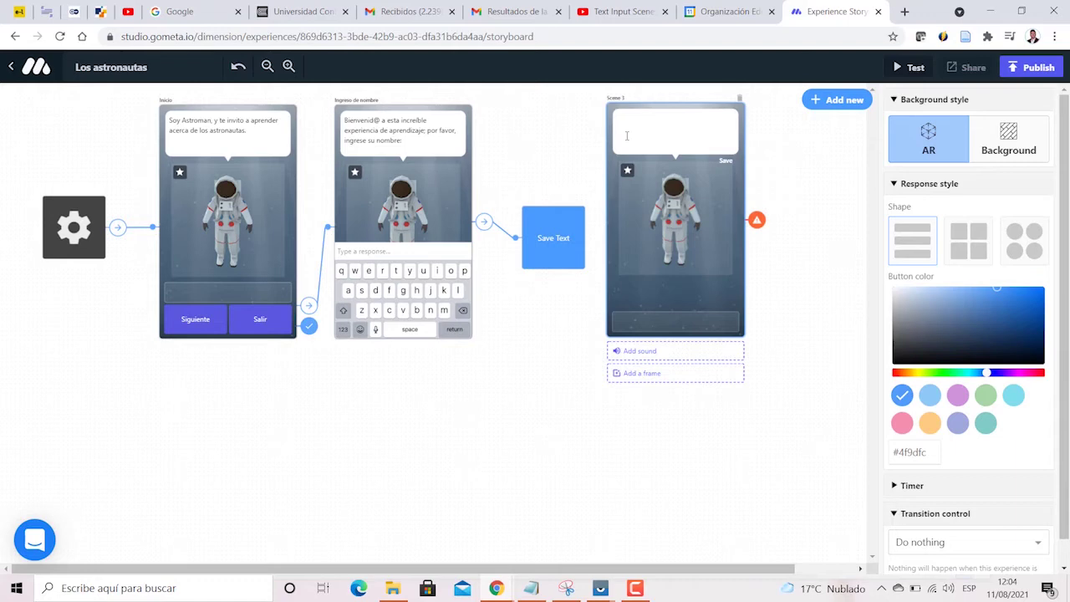
pyautogui.write('Hola')
# Switch to the Notepad note and examine the opening symbols of the ${props.nombre} expression.
pyautogui.hotkey('alt', 'Tab')
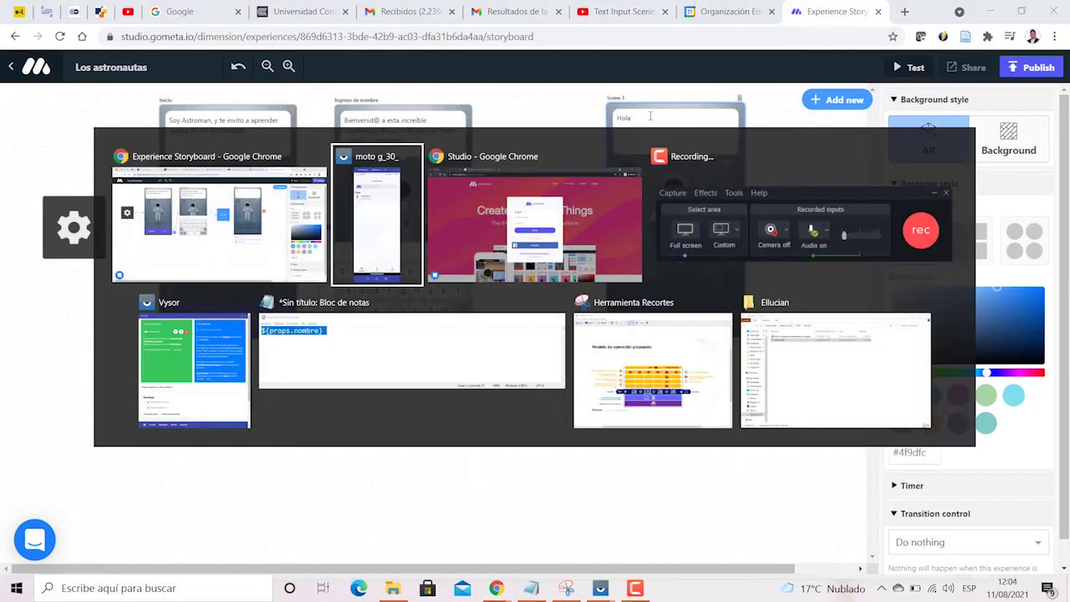
pyautogui.click(335, 347)
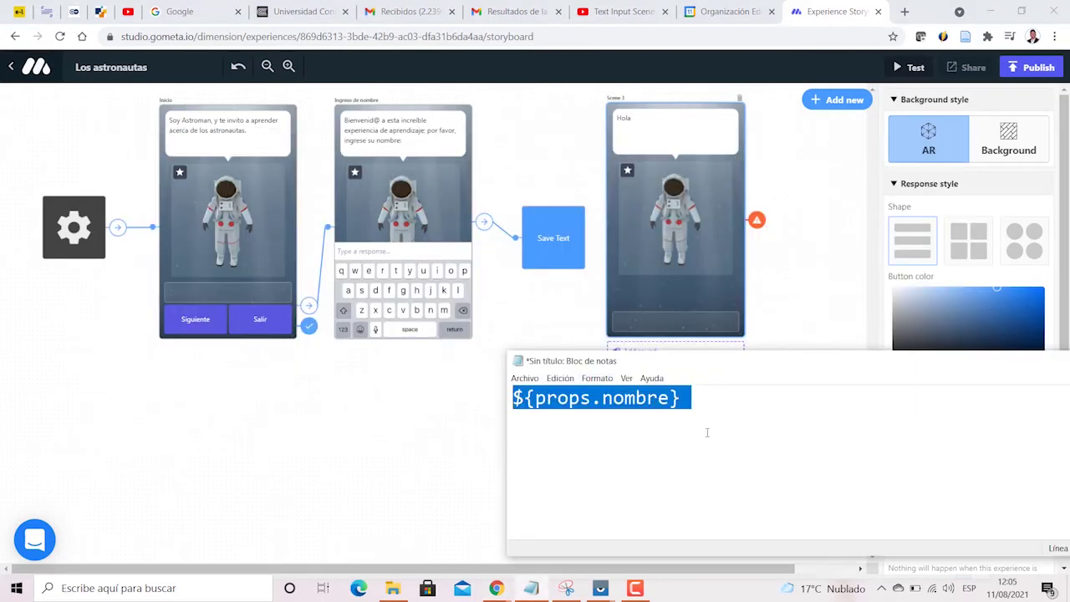
pyautogui.press('End')
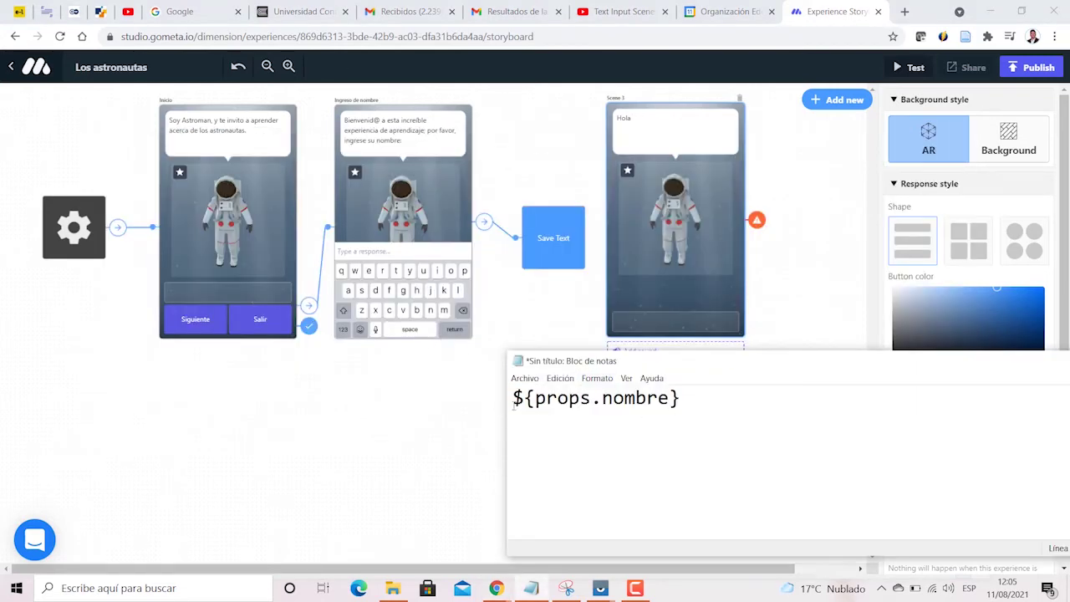
pyautogui.moveTo(514, 401); pyautogui.dragTo(524, 401)
pyautogui.click(519, 399)
pyautogui.hotkey('ctrl', 'a')
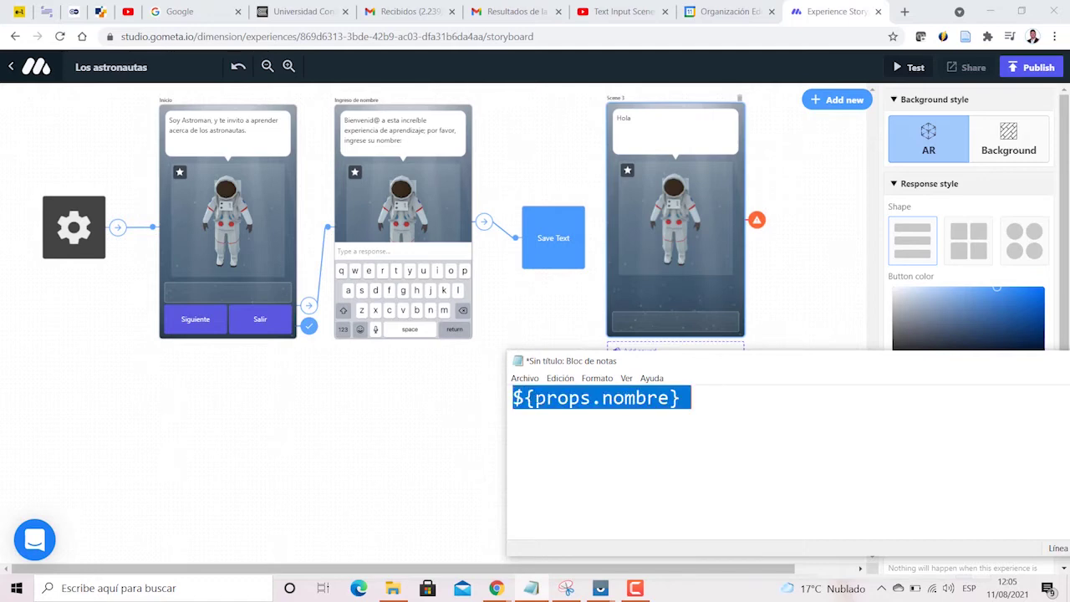
pyautogui.click(536, 398)
pyautogui.hotkey('shift', 'Left')
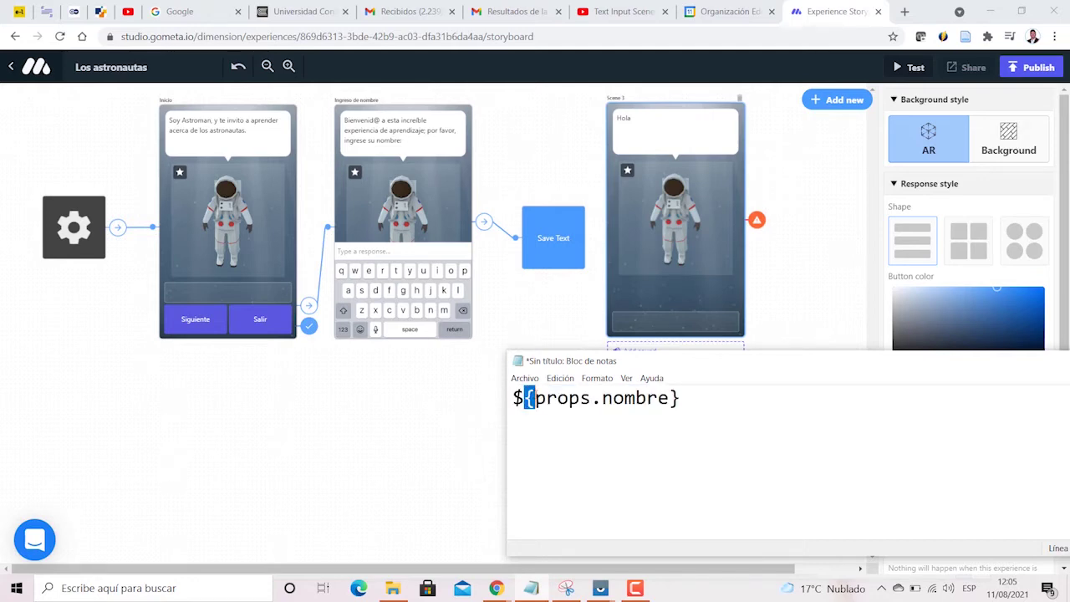
pyautogui.click(728, 410)
pyautogui.press('Return')
pyautogui.write('{')
pyautogui.write('}')
pyautogui.press('BackSpace')
pyautogui.press('BackSpace')
pyautogui.press('BackSpace')
# Highlight the property name in the Notepad expression and copy the whole ${props.nombre} text.
pyautogui.moveTo(602, 402); pyautogui.dragTo(669, 402)
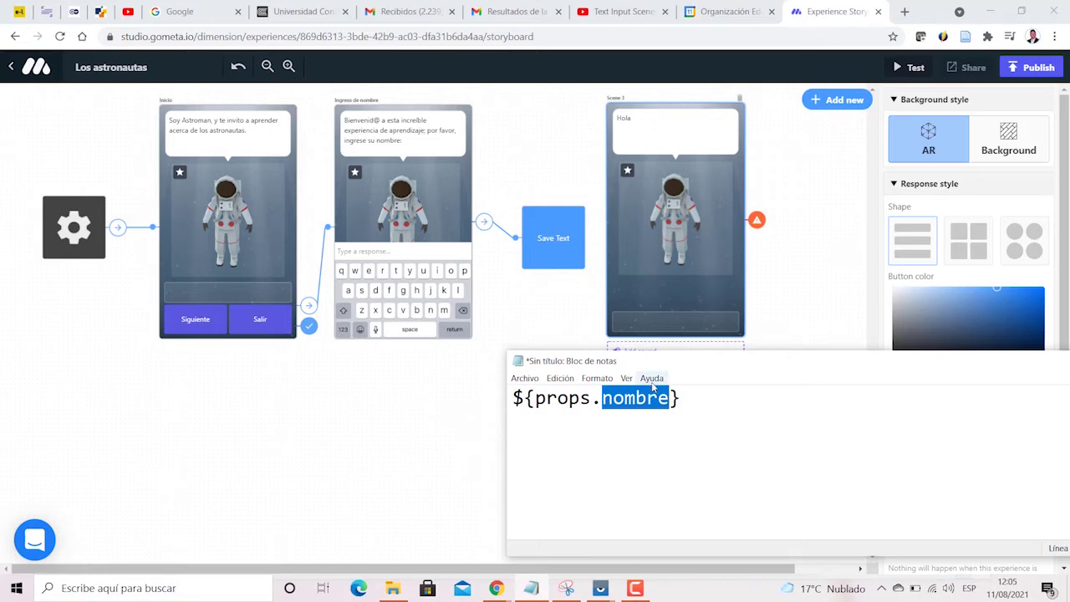
pyautogui.press('End')
pyautogui.hotkey('ctrl', 'a')
pyautogui.hotkey('ctrl', 'c')
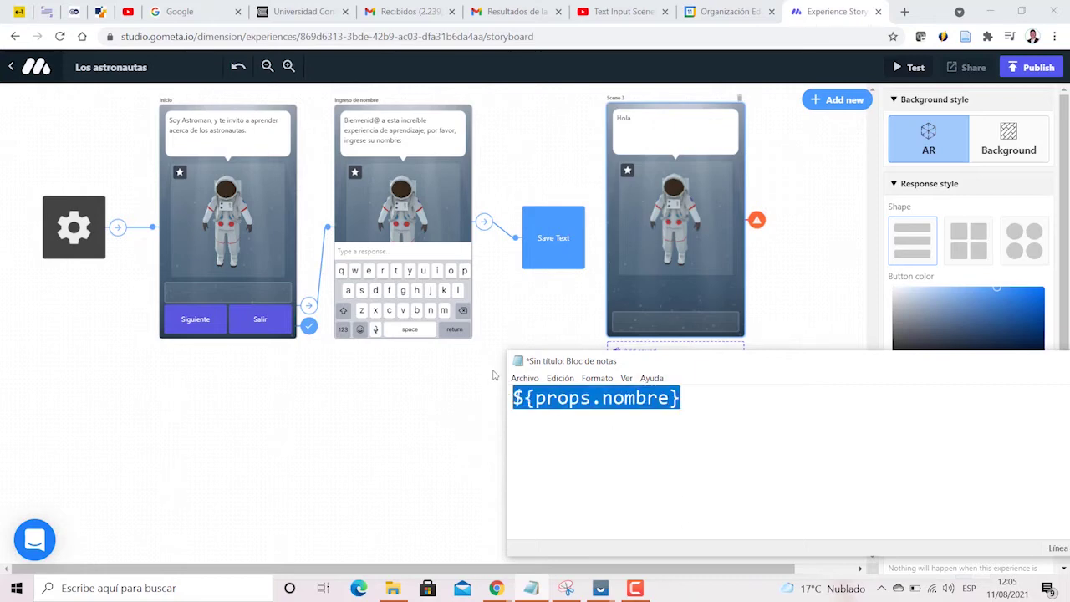
# Switch back to the storyboard and complete the dialogue as "Hola ${props.nombre} te invitamos a seleccionar el tipo de contenido o actividad de aprendizaje.".
pyautogui.click(671, 124)
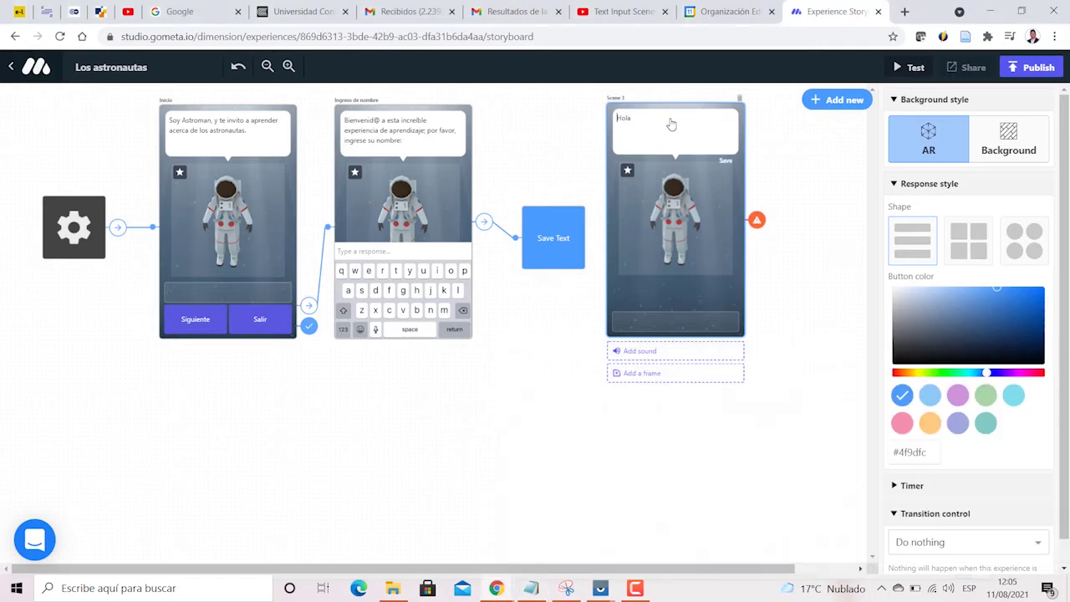
pyautogui.hotkey('ctrl', 'v')
pyautogui.write('te invitamos a seleccionar el')
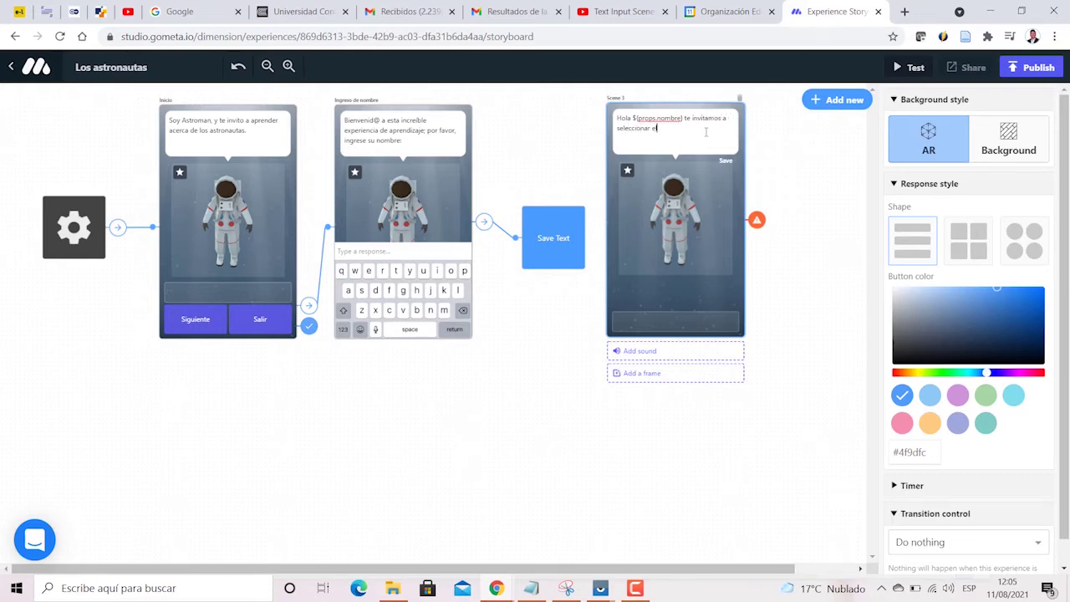
pyautogui.write(' tipo de contenido o actividad de aprendizaje')
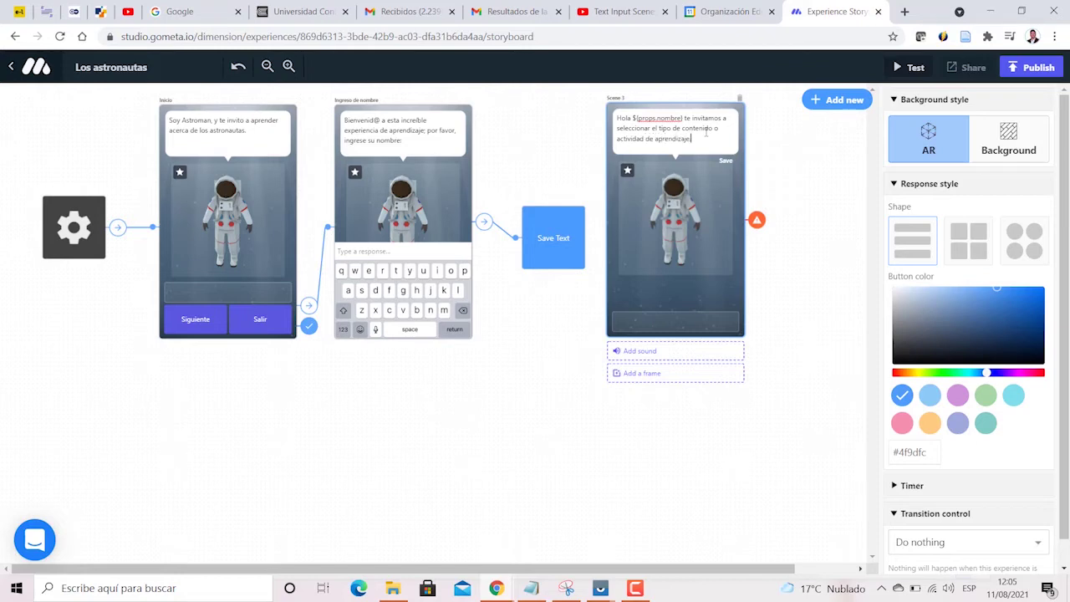
pyautogui.click(804, 406)
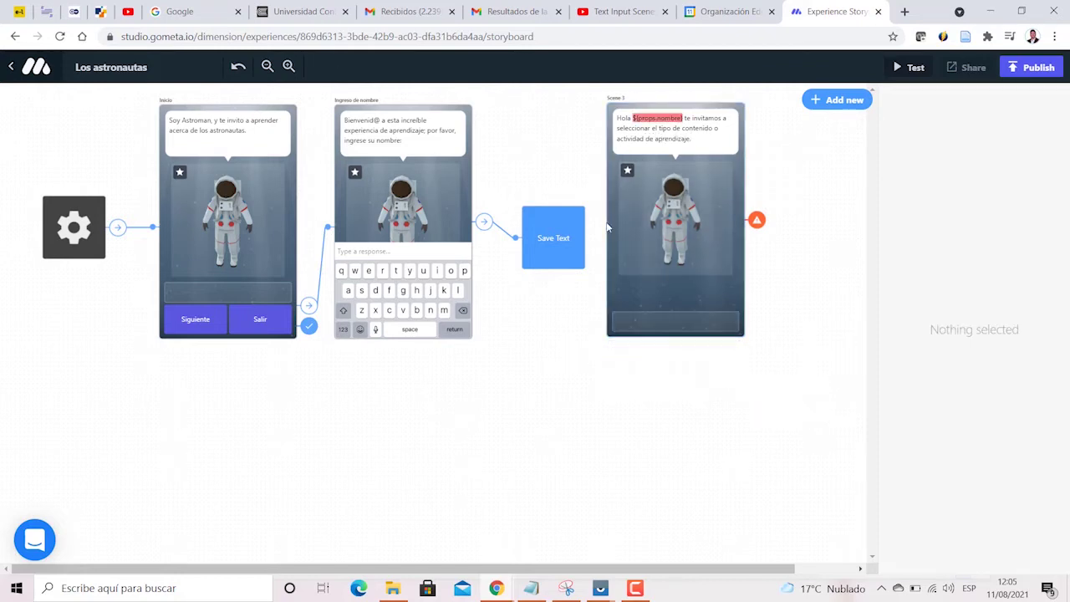
# Add a blank text response button to the new character scene and rename the scene as "Opciones".
pyautogui.click(644, 325)
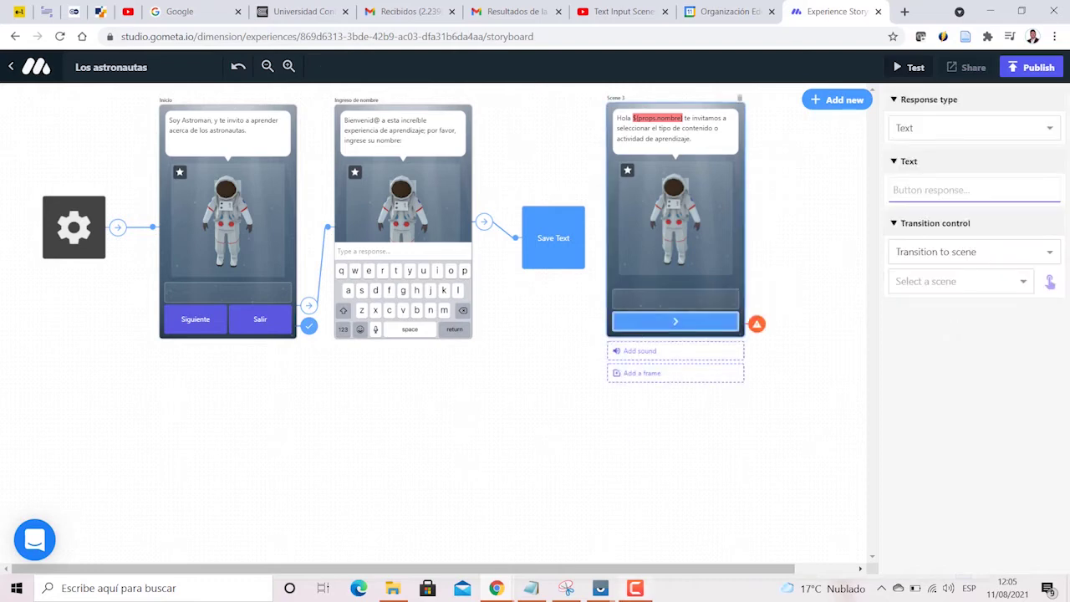
pyautogui.moveTo(708, 570); pyautogui.dragTo(767, 571)
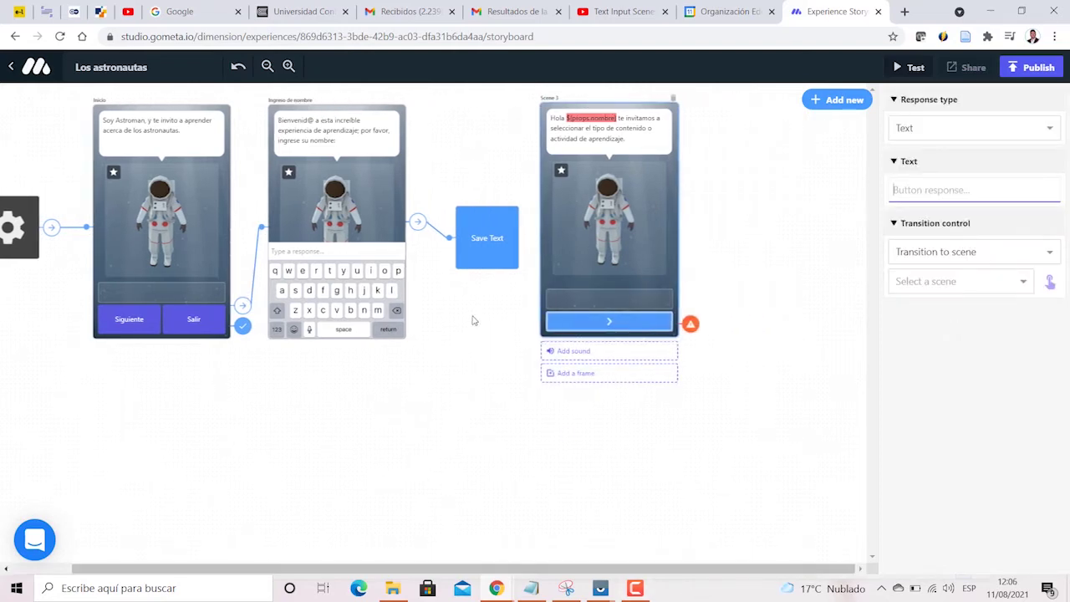
pyautogui.click(491, 266)
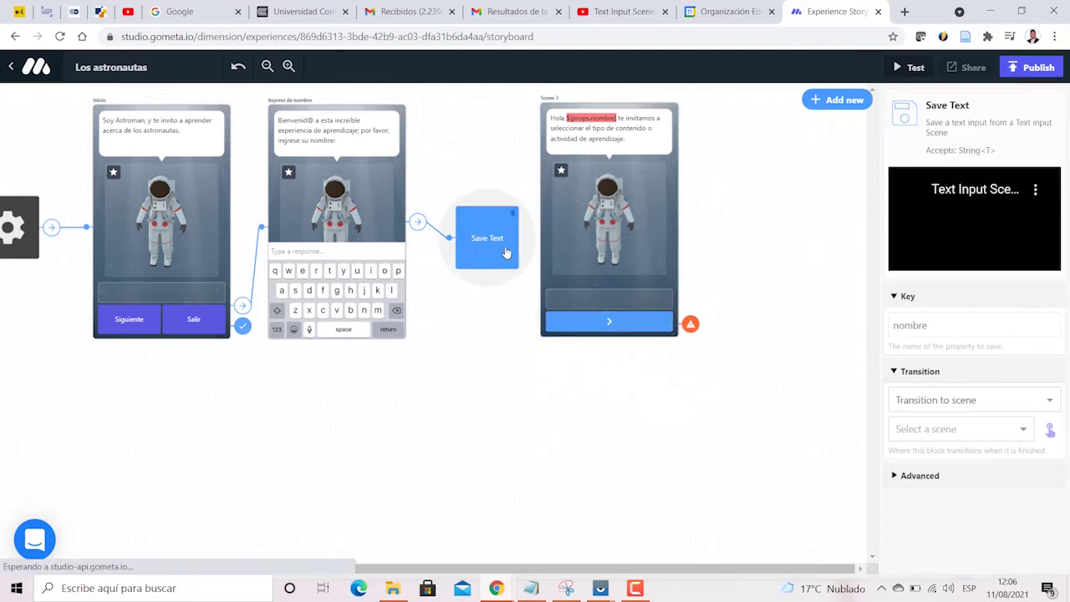
pyautogui.click(980, 436)
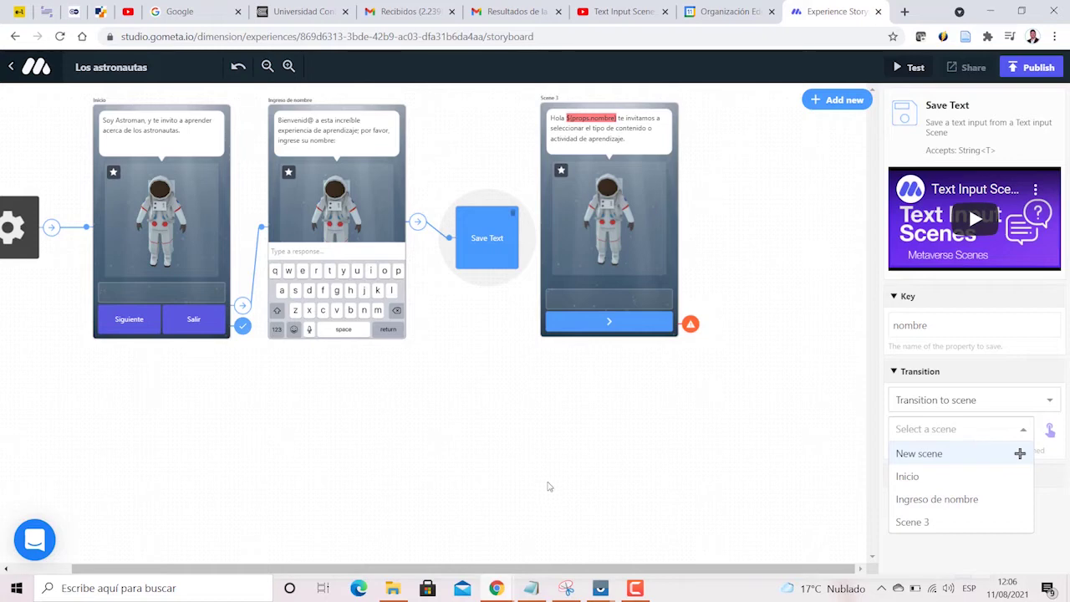
pyautogui.click(552, 101)
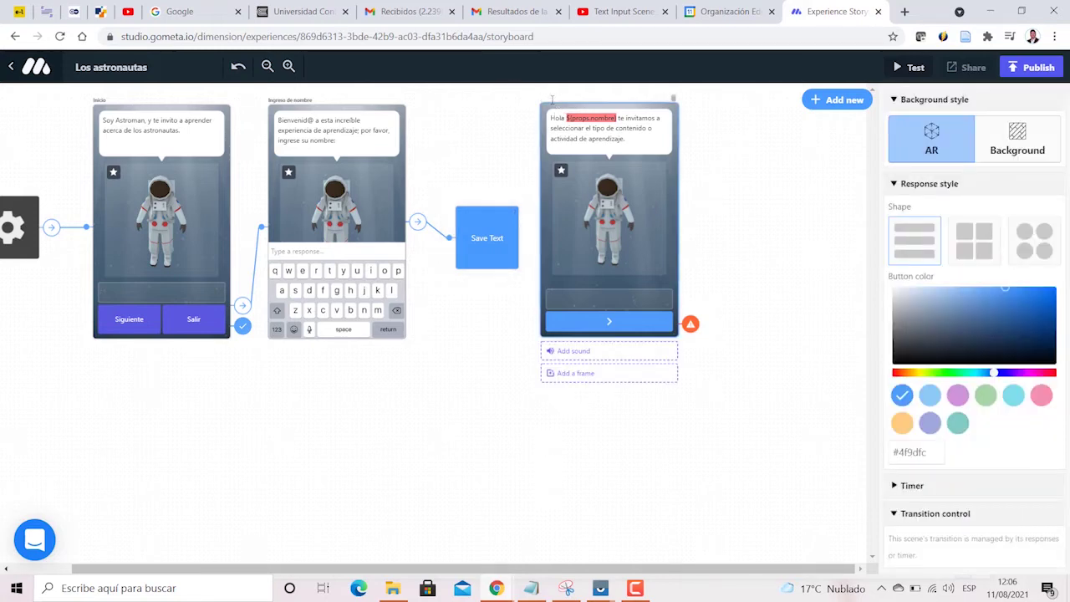
pyautogui.write('Bien')
pyautogui.write('Opcio')
pyautogui.write('nes')
# Open the Save Text block's settings.
pyautogui.click(489, 268)
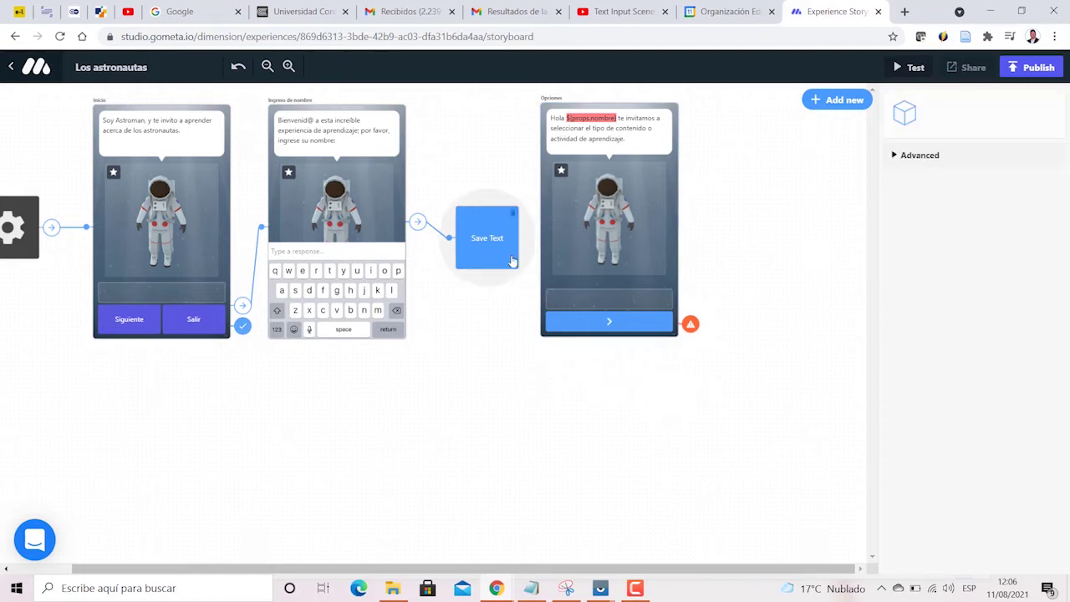